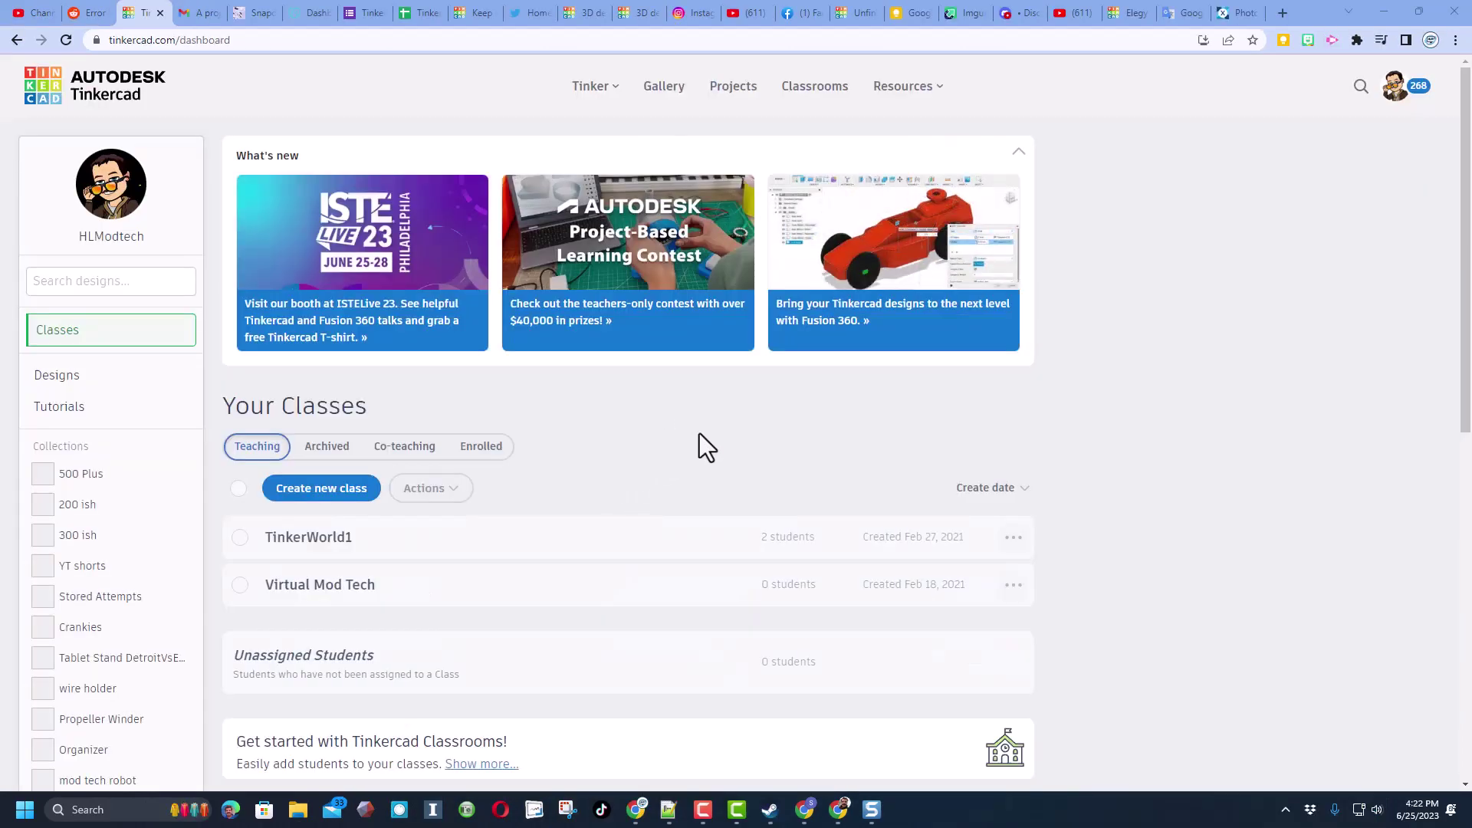
Switch the dashboard from classes to your designs and scroll through its sections
click(108, 374)
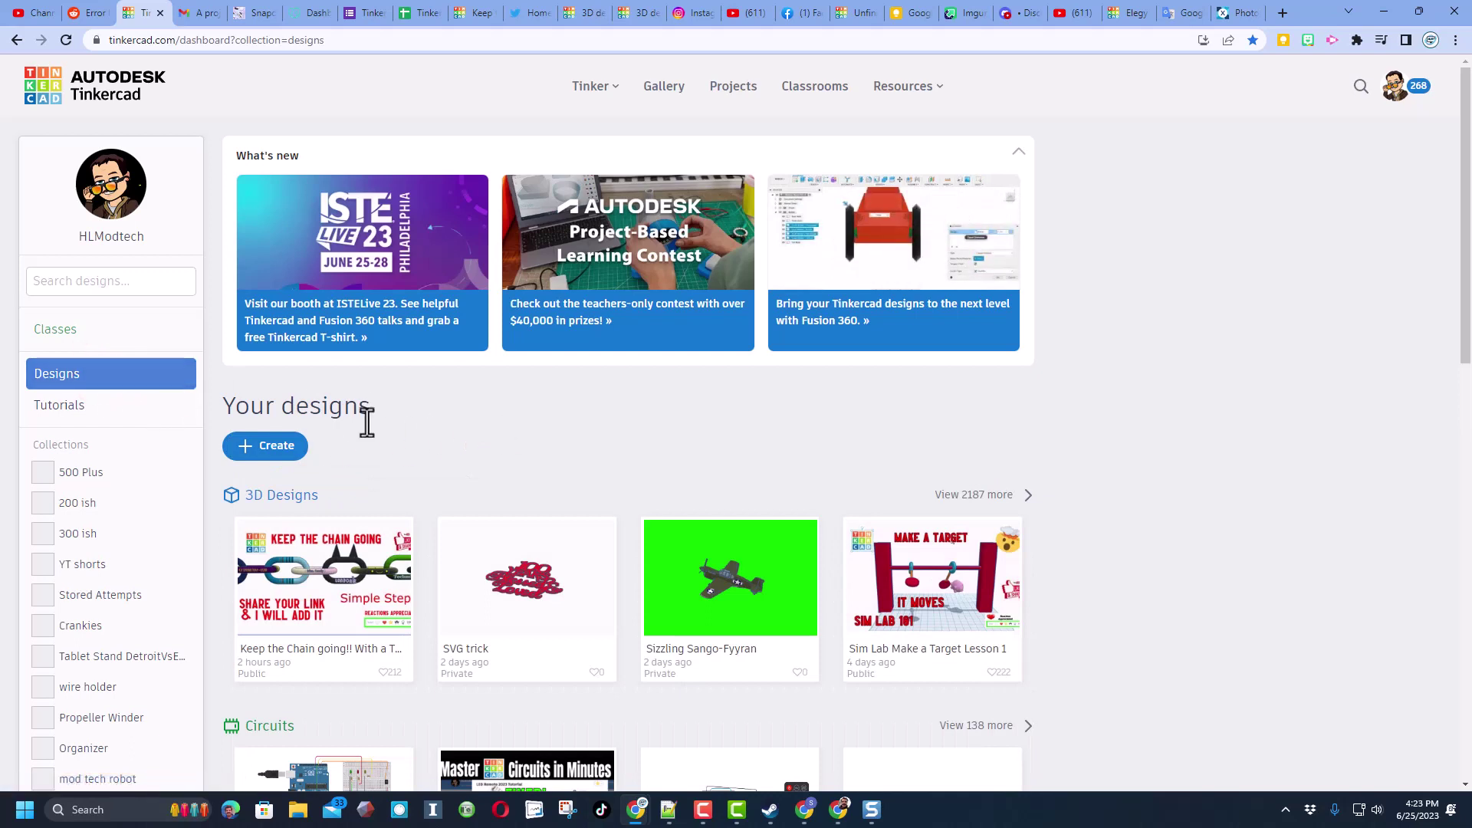
scroll(455, 438, down, 3)
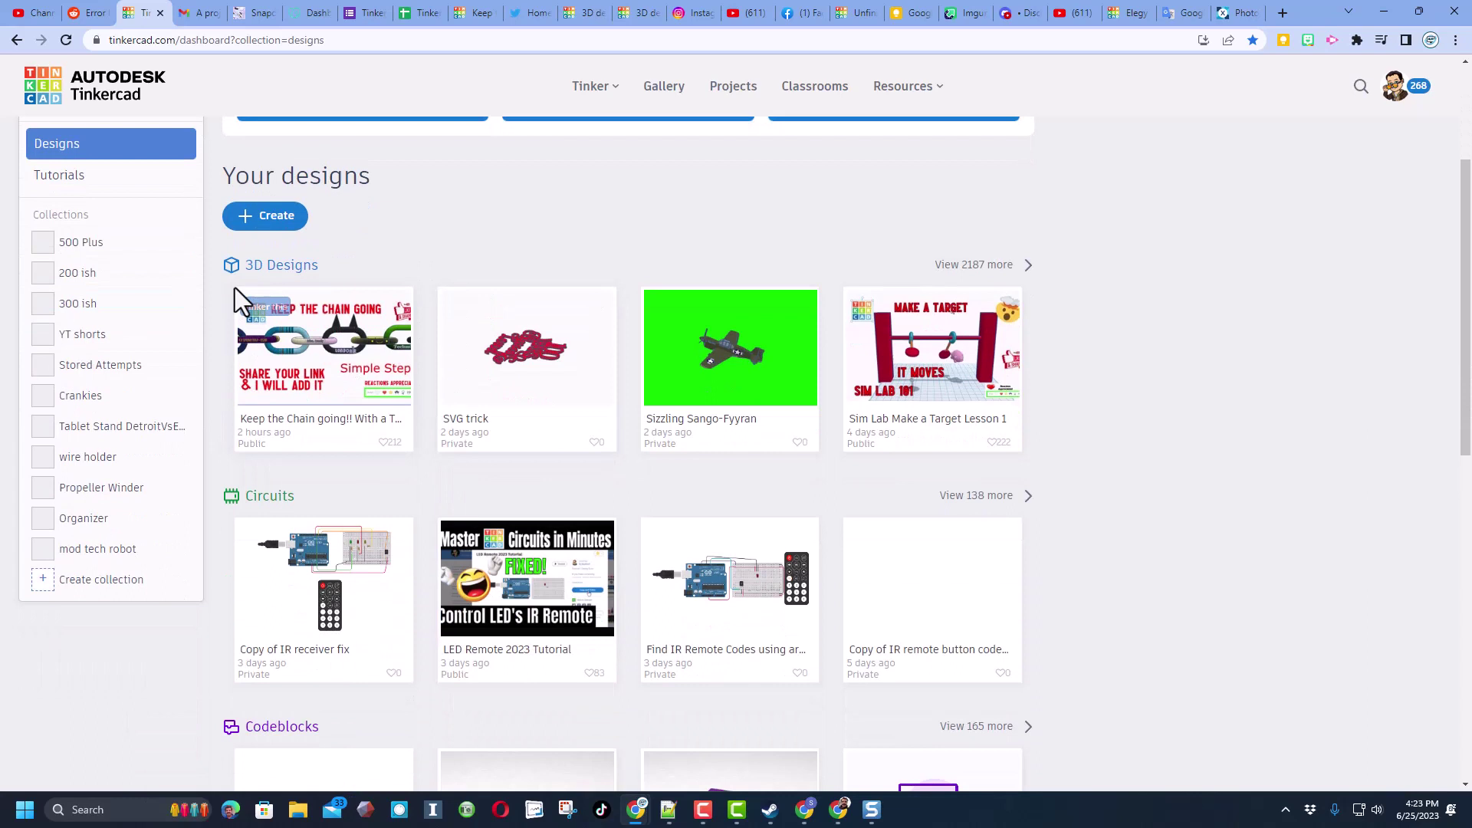
scroll(300, 537, down, 2)
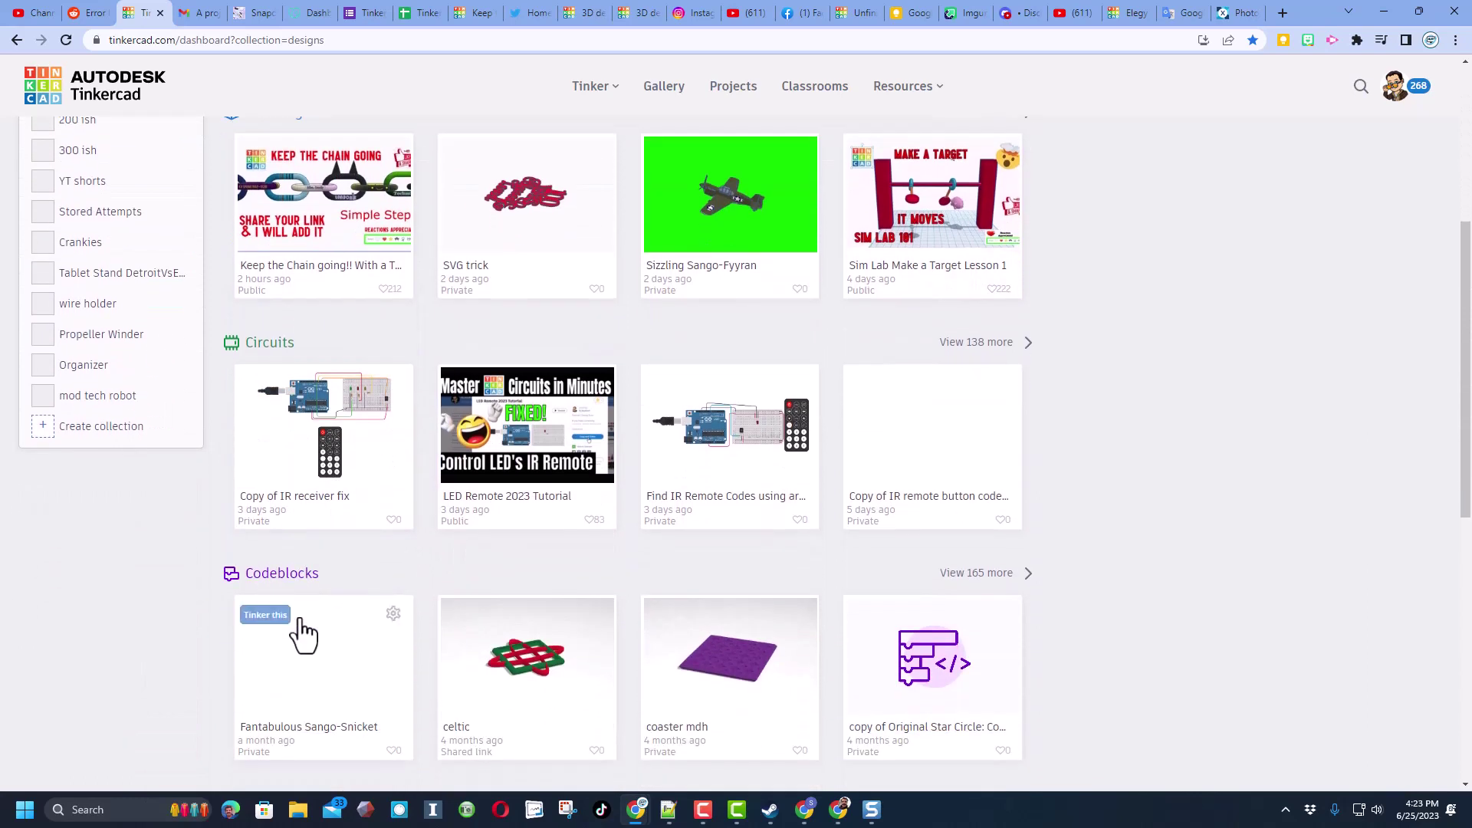
scroll(305, 629, up, 2)
scroll(301, 613, up, 1)
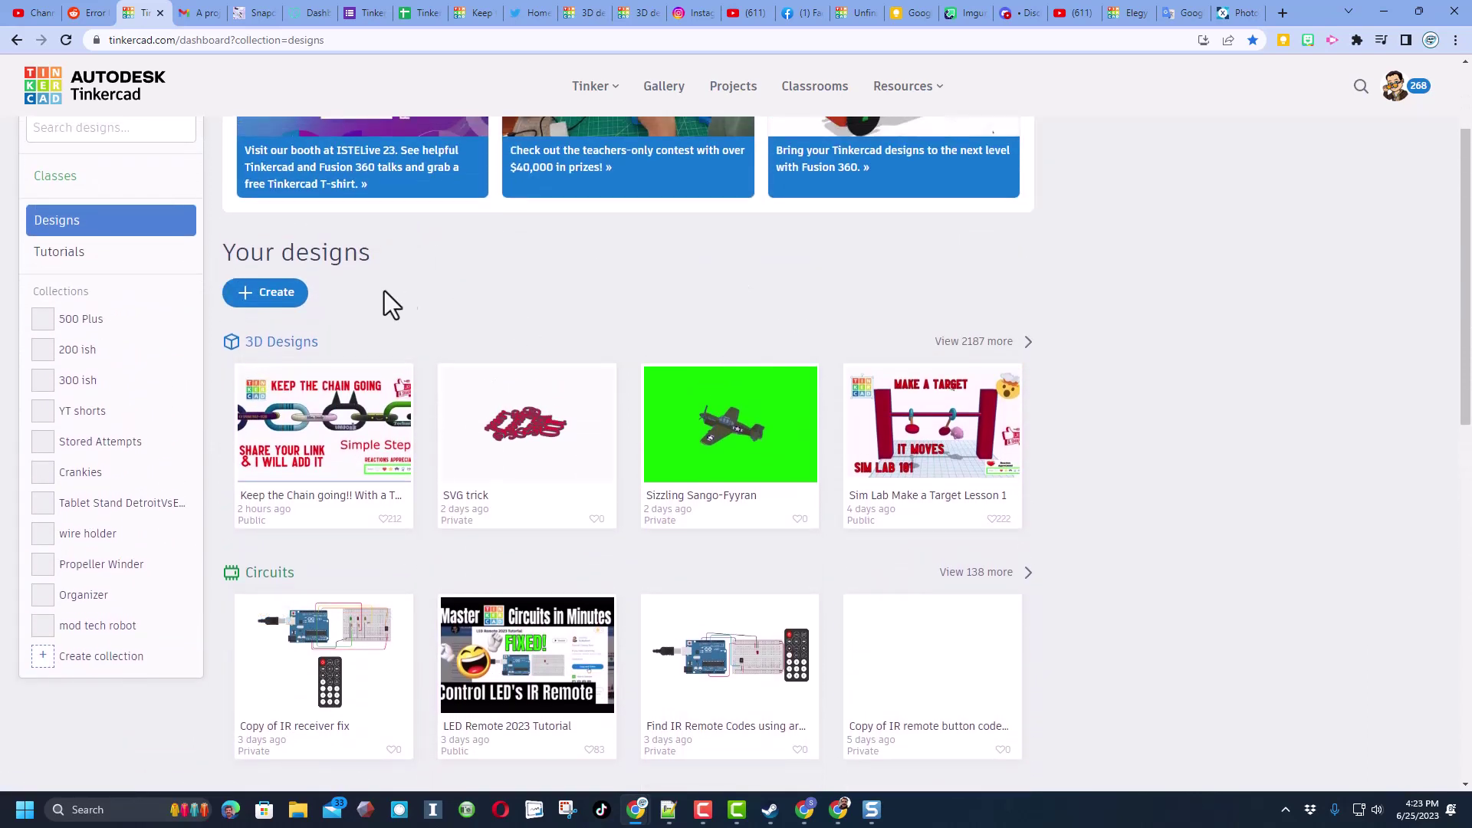
Open the full grid of all your 3D designs and scroll through it
click(982, 346)
scroll(844, 431, down, 2)
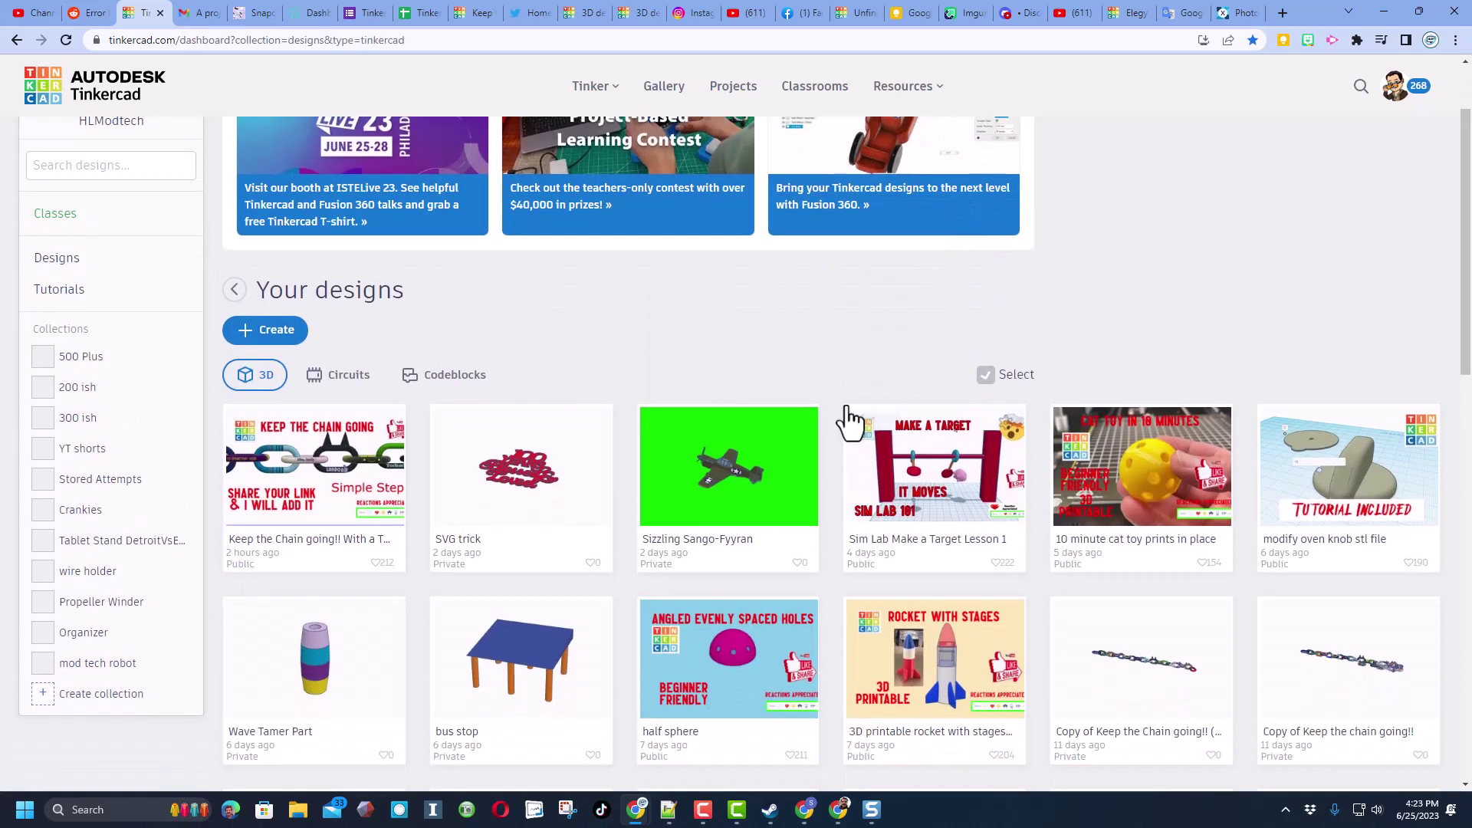
scroll(850, 423, down, 1)
scroll(455, 441, up, 3)
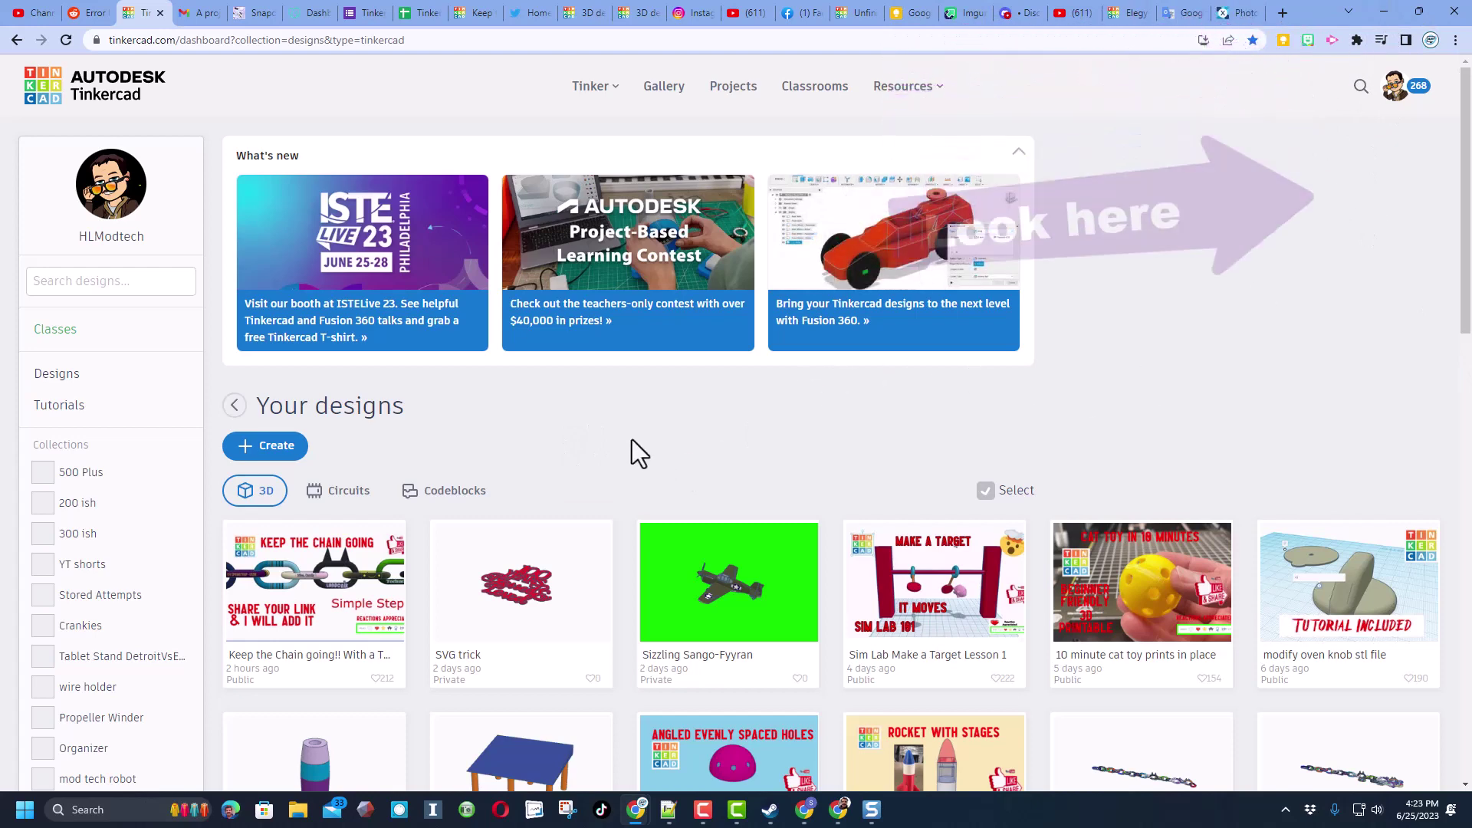
Collapse the What's new banners and filter your designs by the search term 'car'
click(1018, 155)
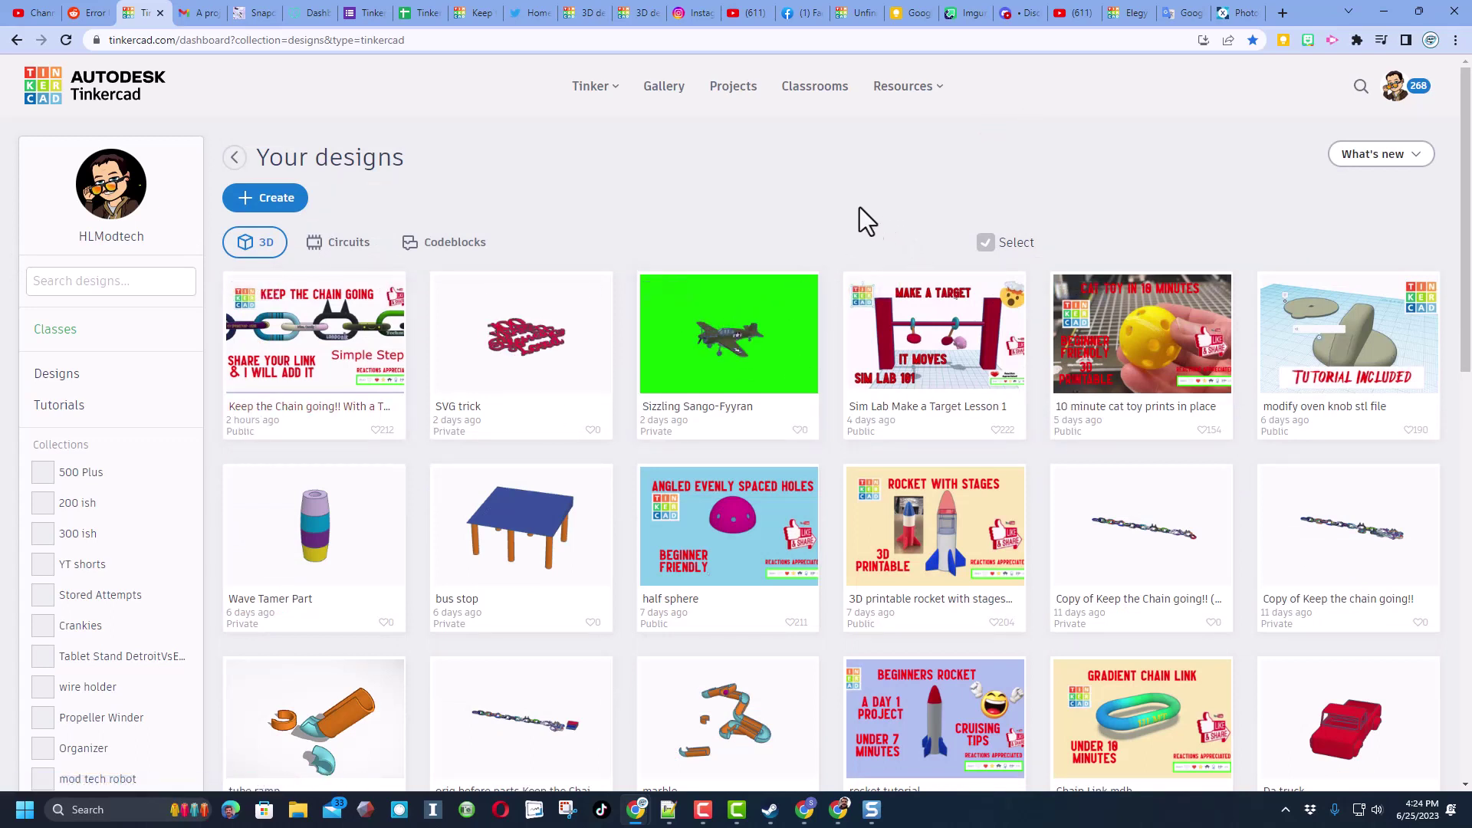
click(60, 283)
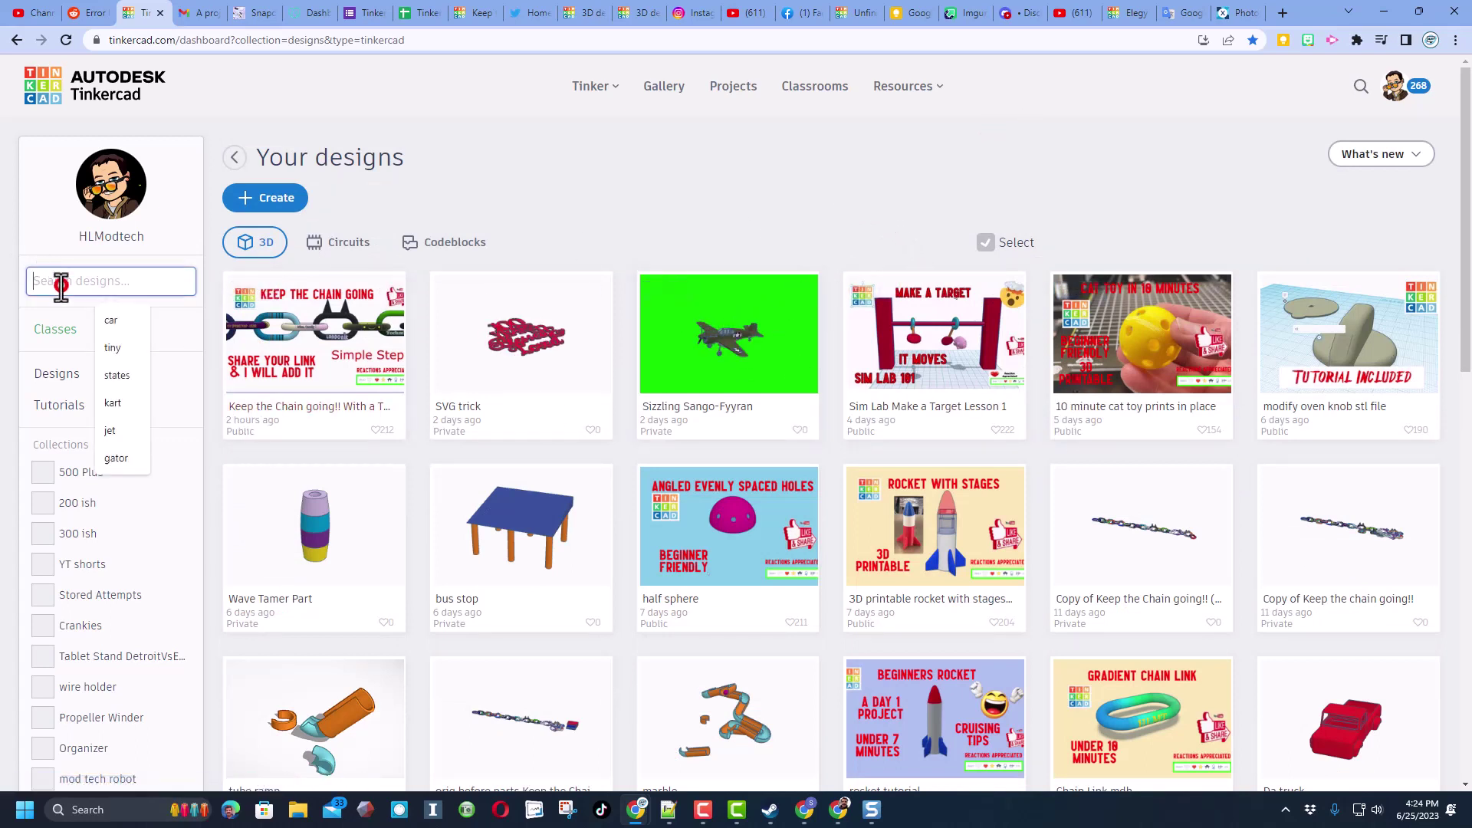
click(110, 320)
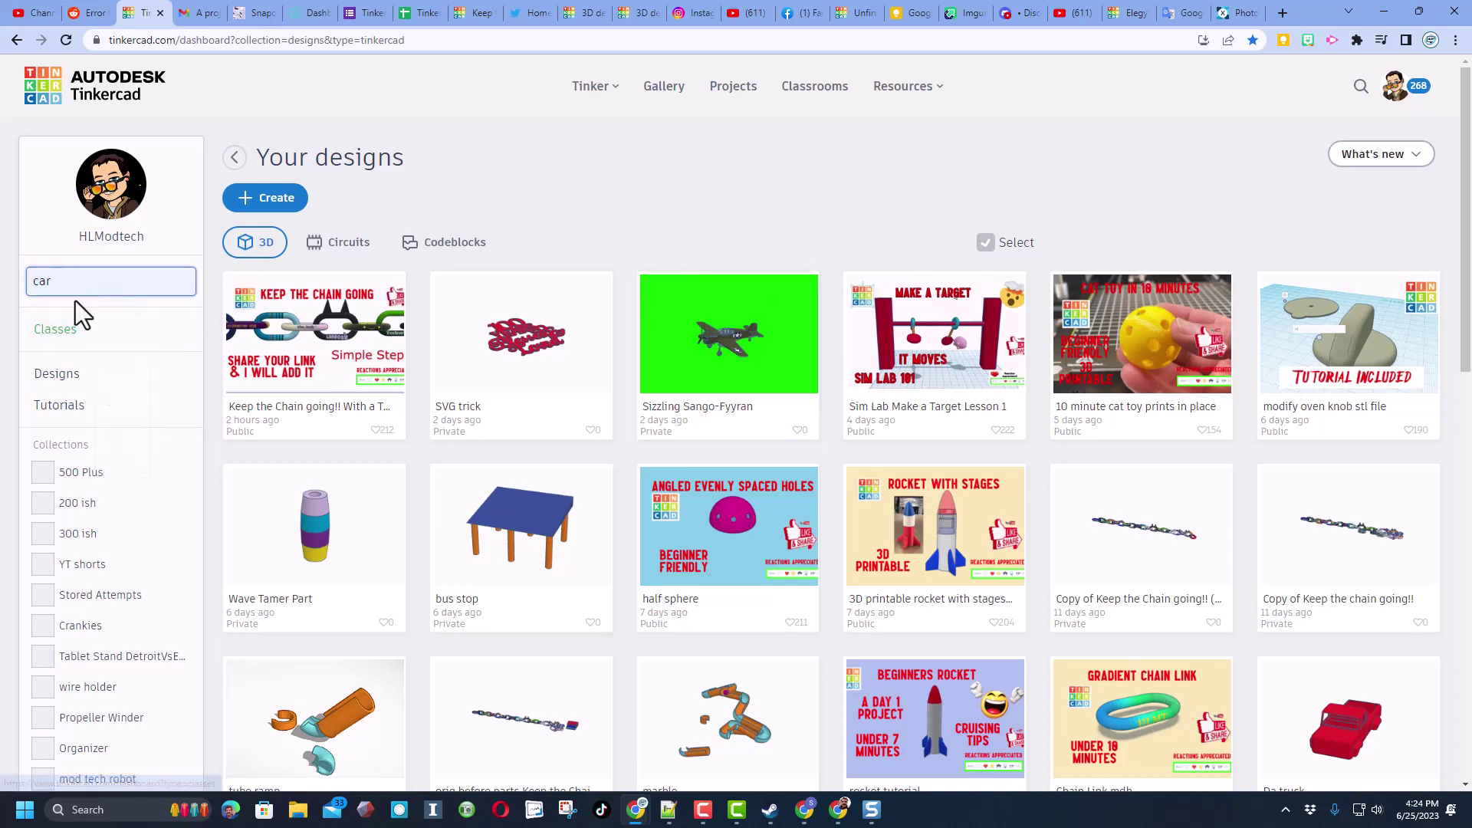
key(Return)
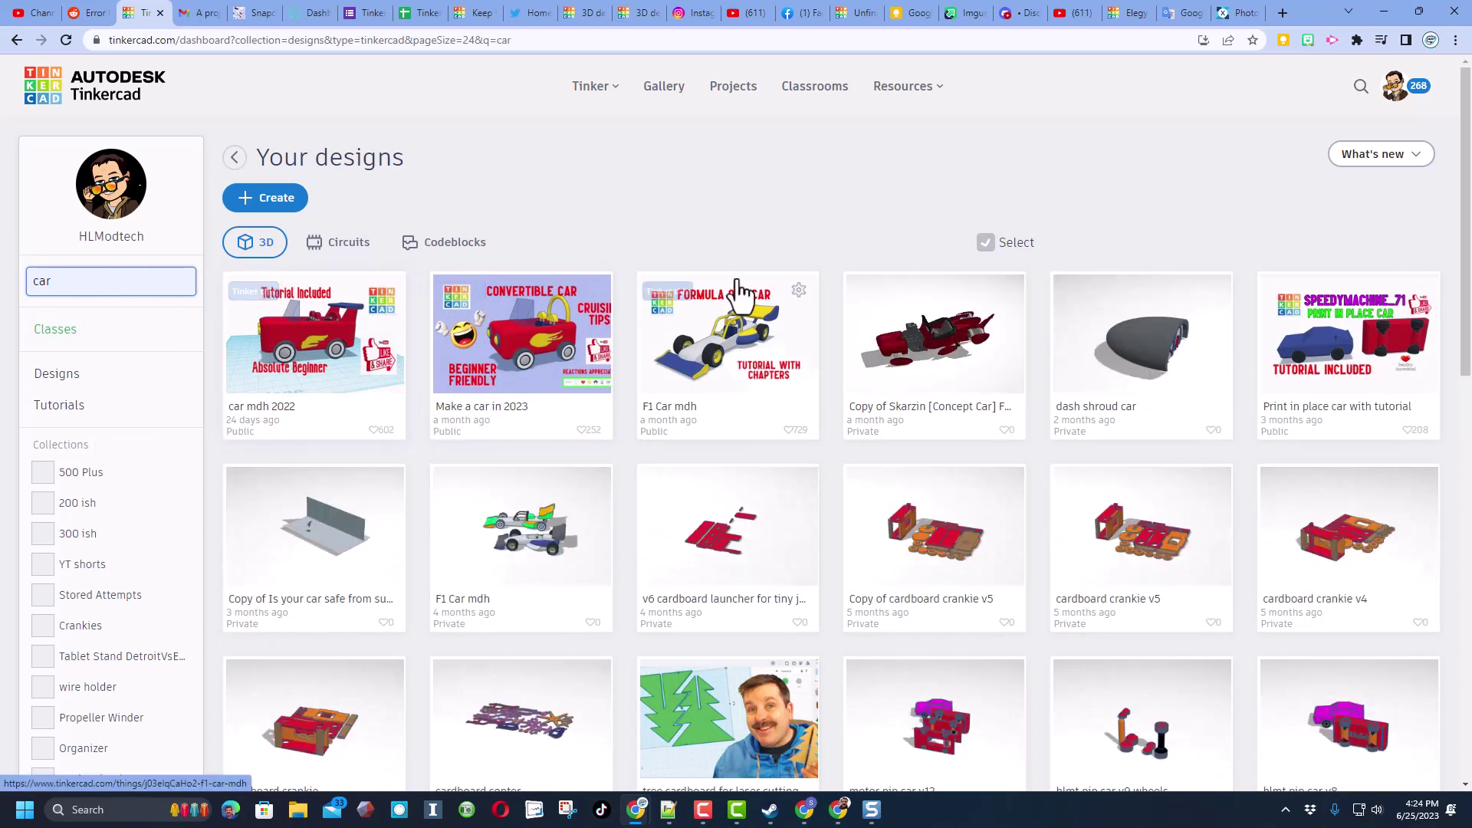
scroll(928, 404, down, 2)
scroll(928, 404, down, 5)
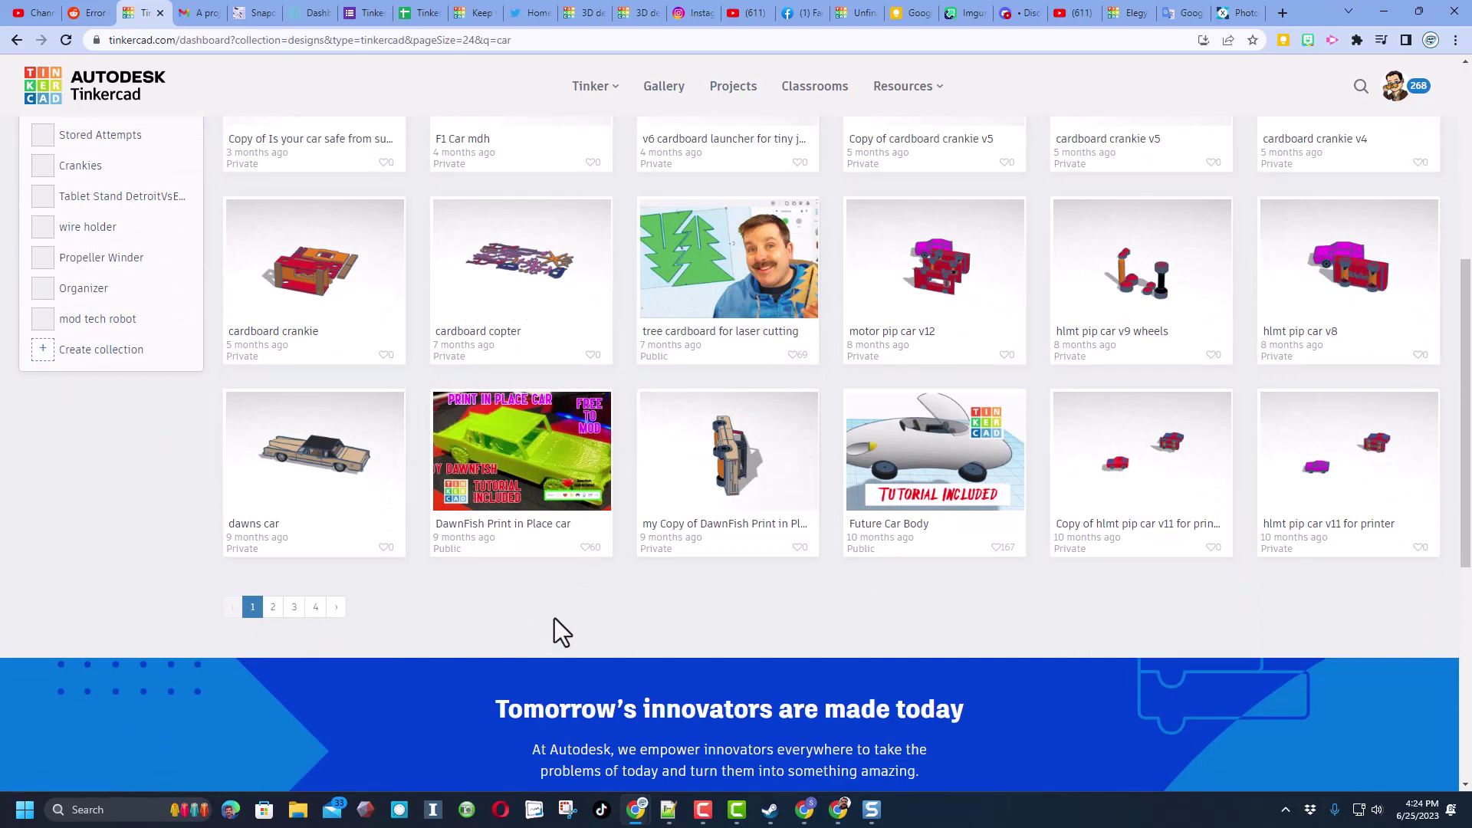
scroll(559, 618, up, 6)
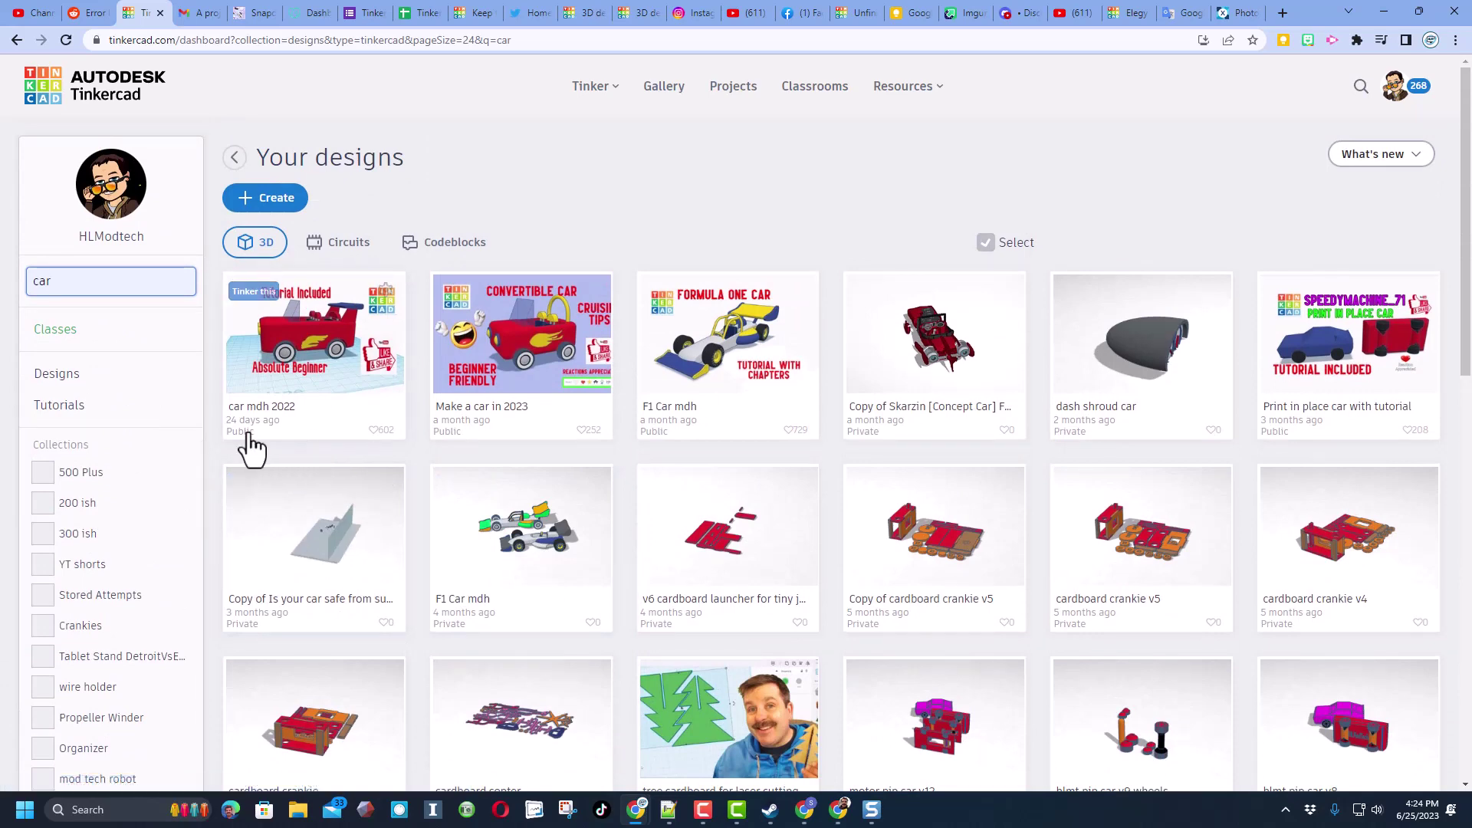
click(325, 345)
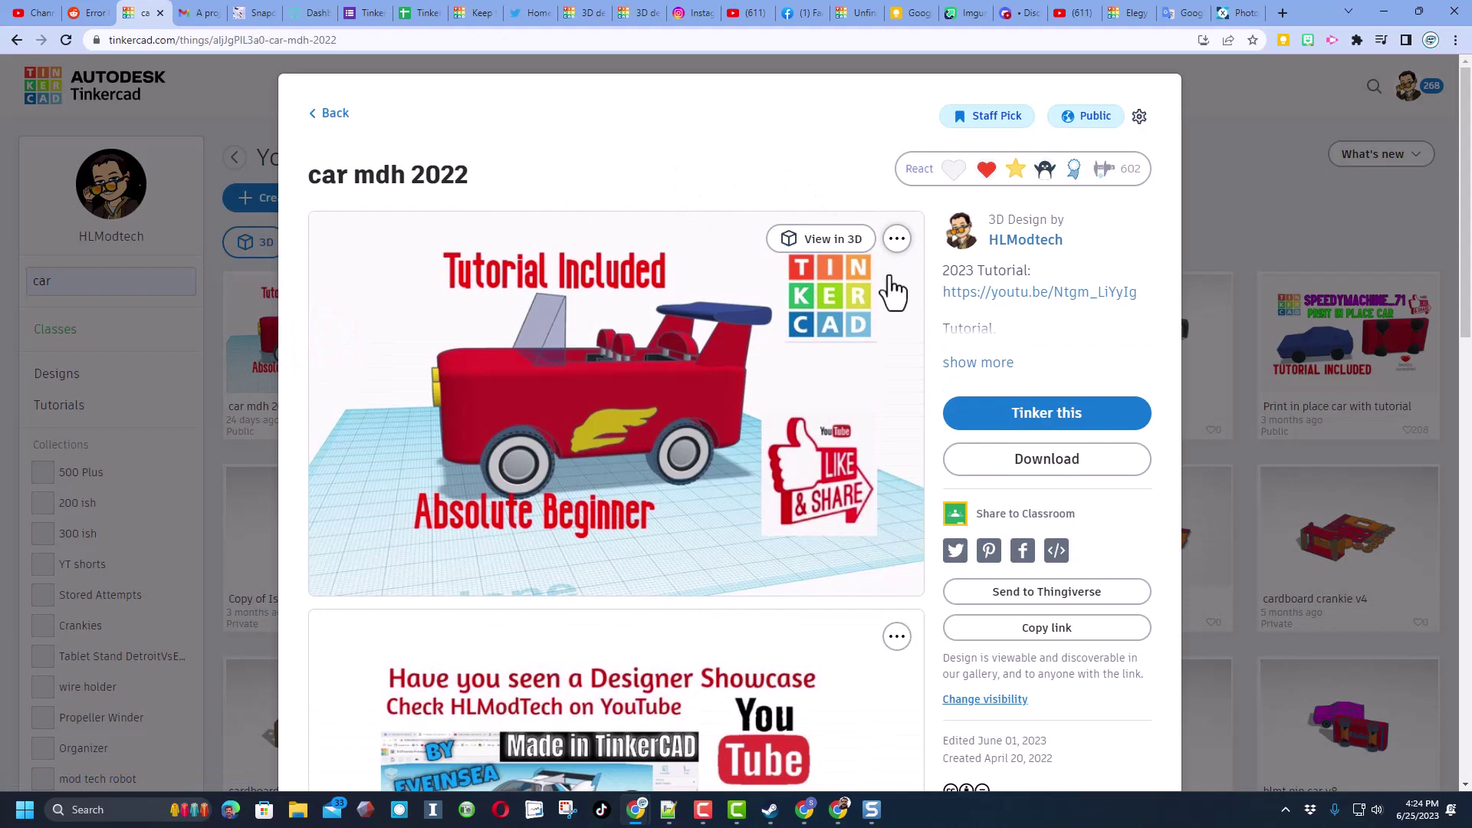
click(1005, 365)
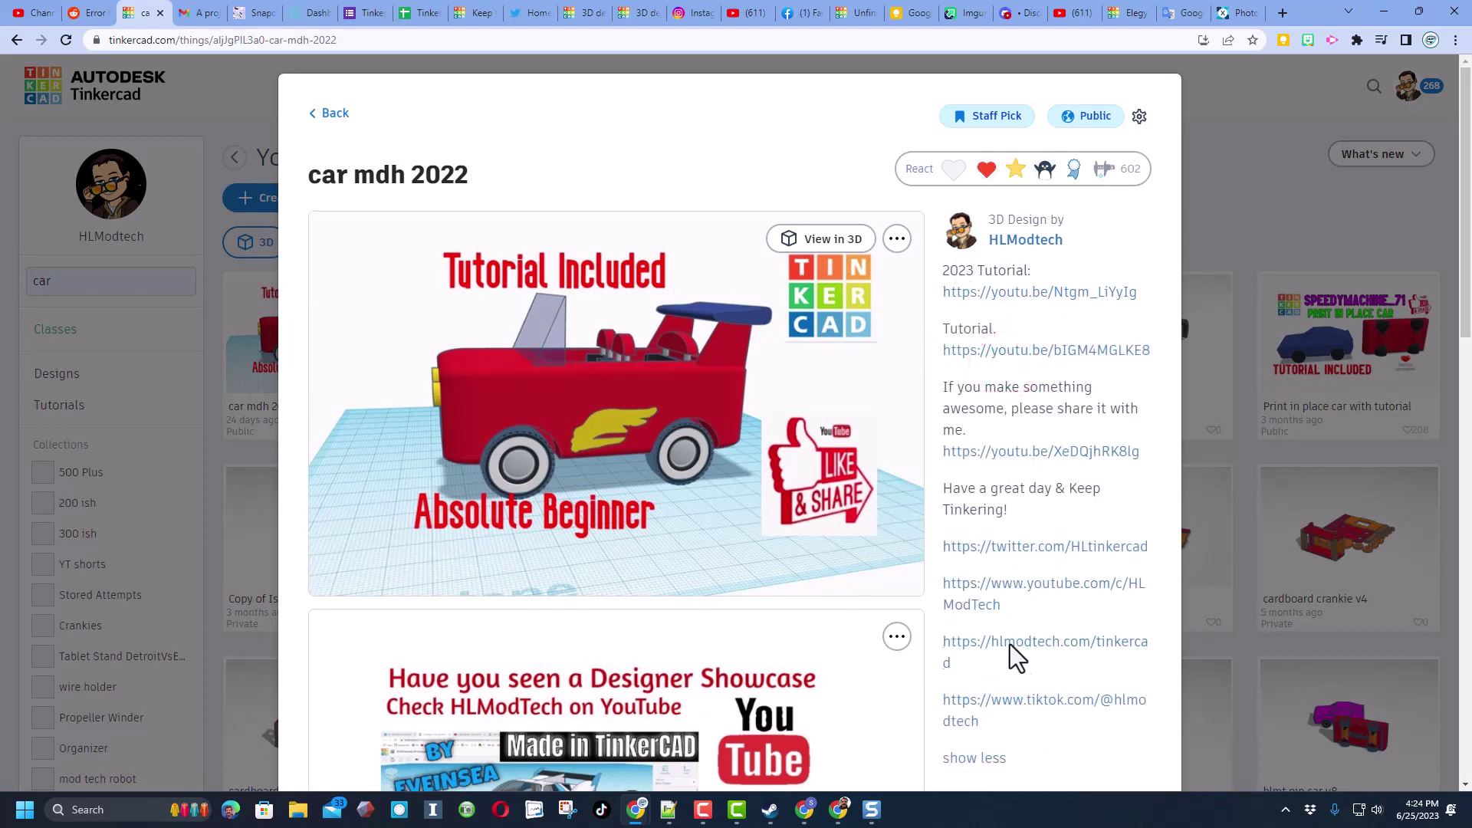
click(940, 172)
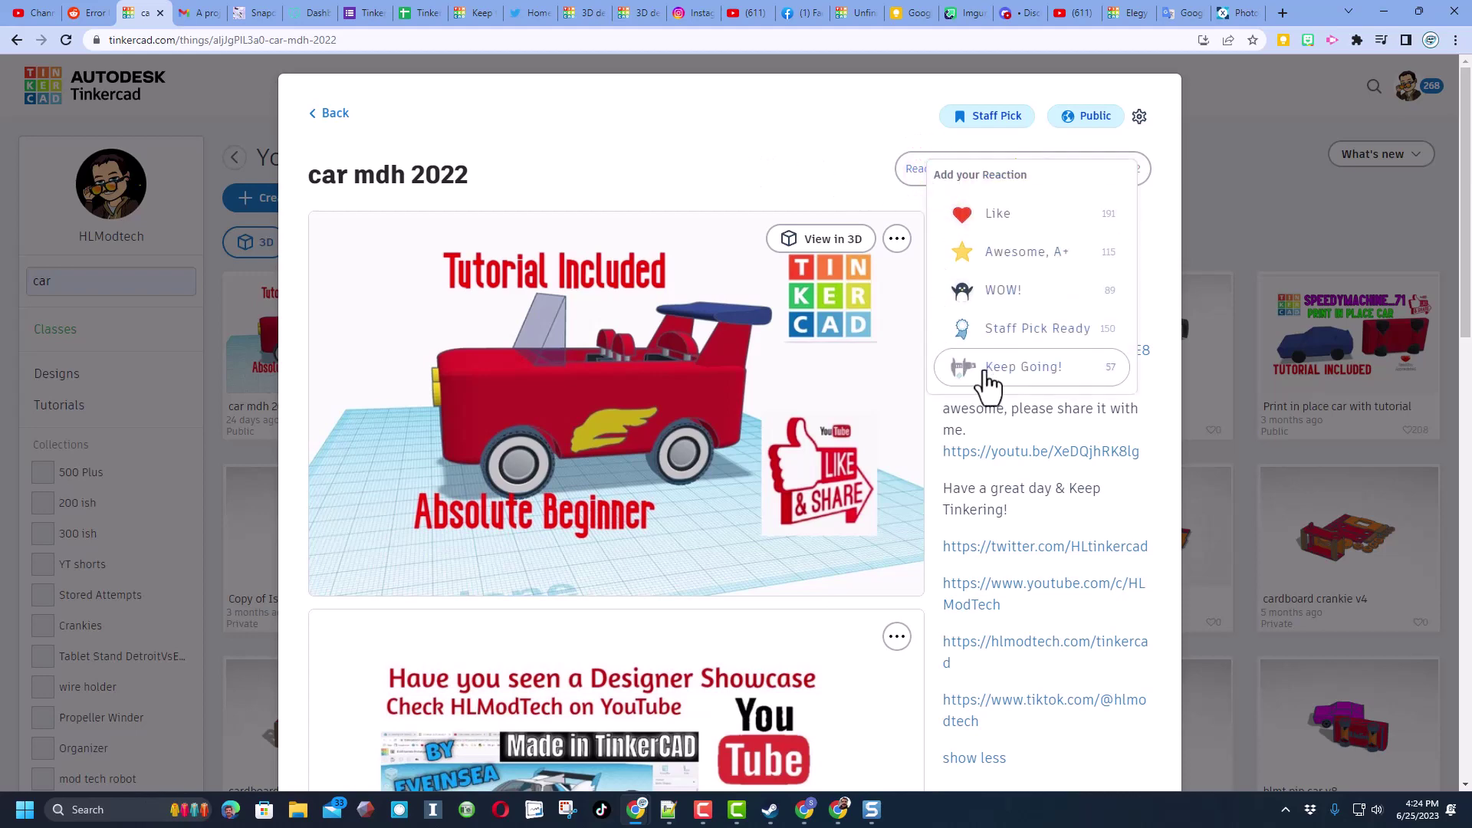
click(940, 69)
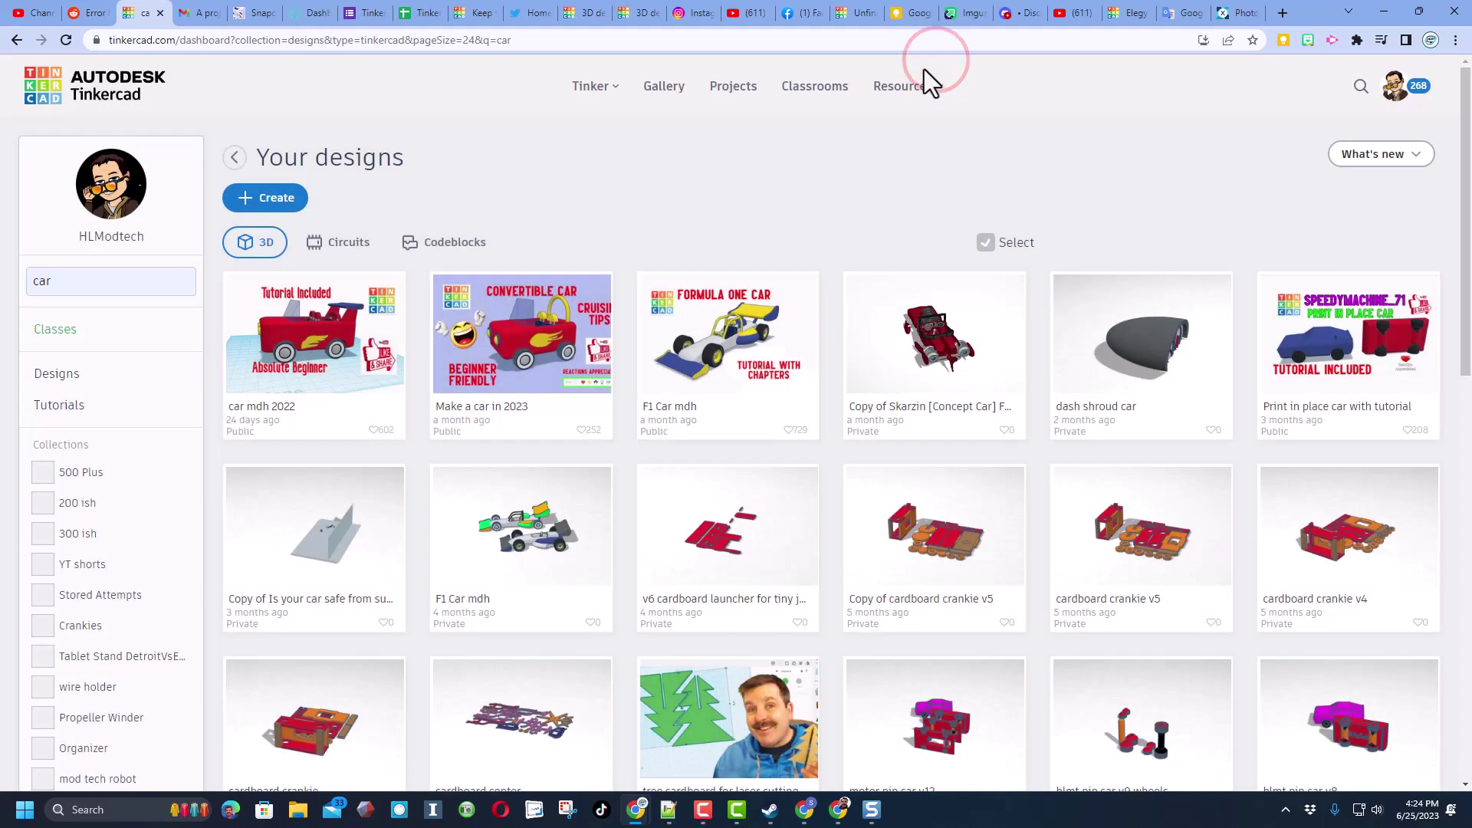
Open and close the v6 cardboard launcher details, then bring up its gear menu
click(733, 547)
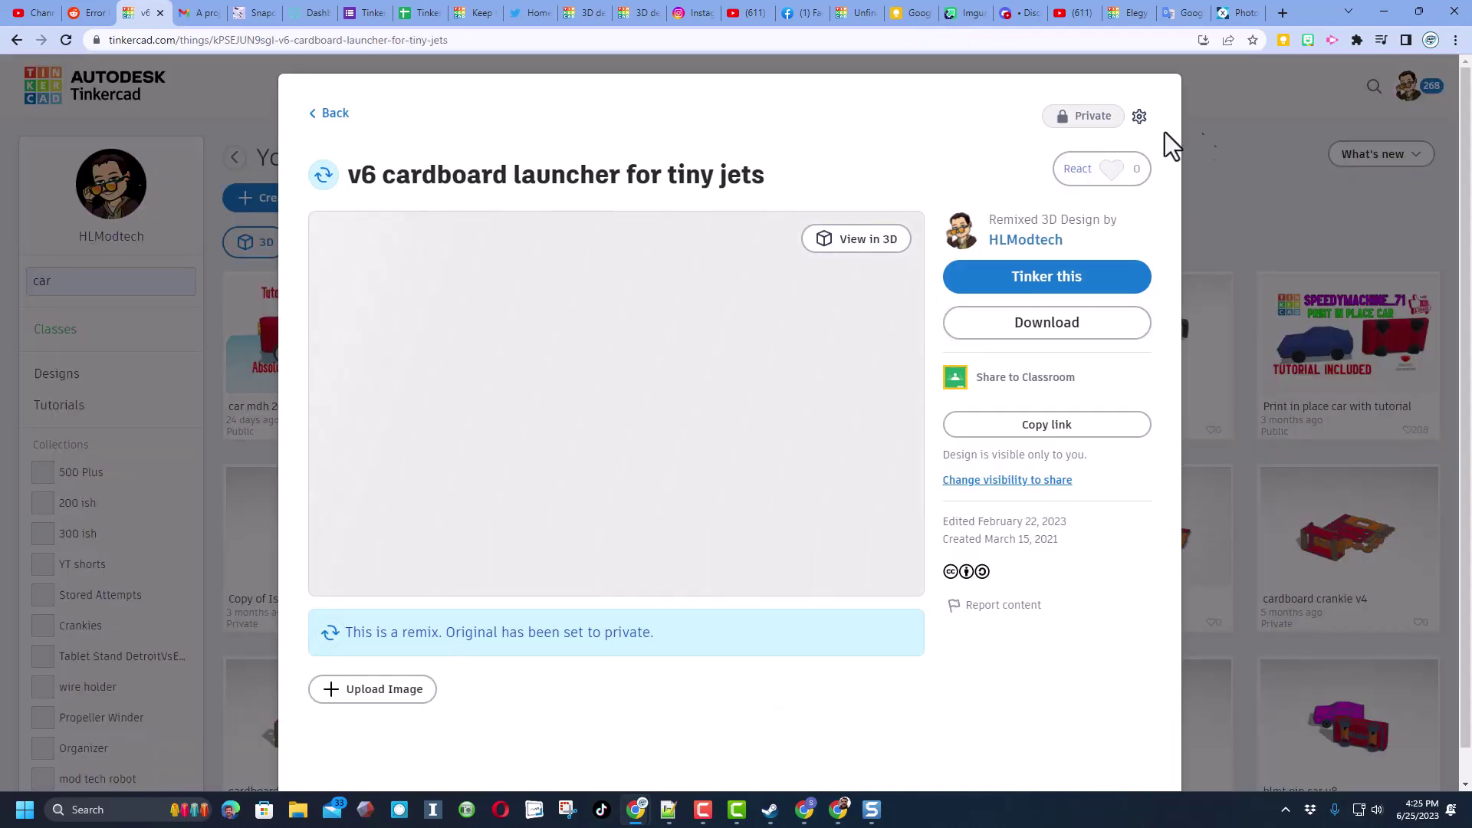
click(1201, 150)
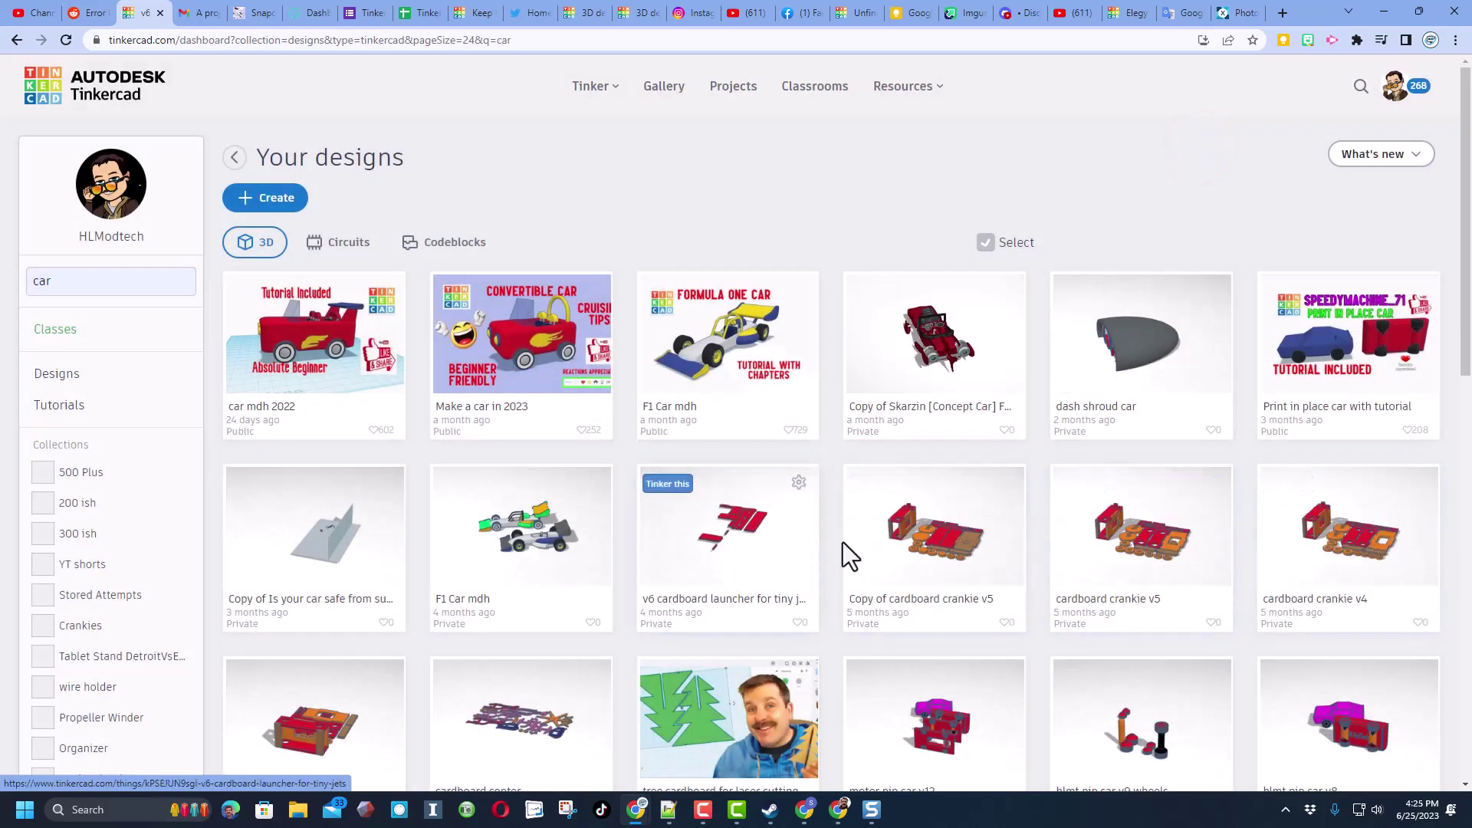
click(799, 481)
Duplicate the v6 cardboard launcher, edit the dash shroud car title, then return to the dashboard
click(734, 529)
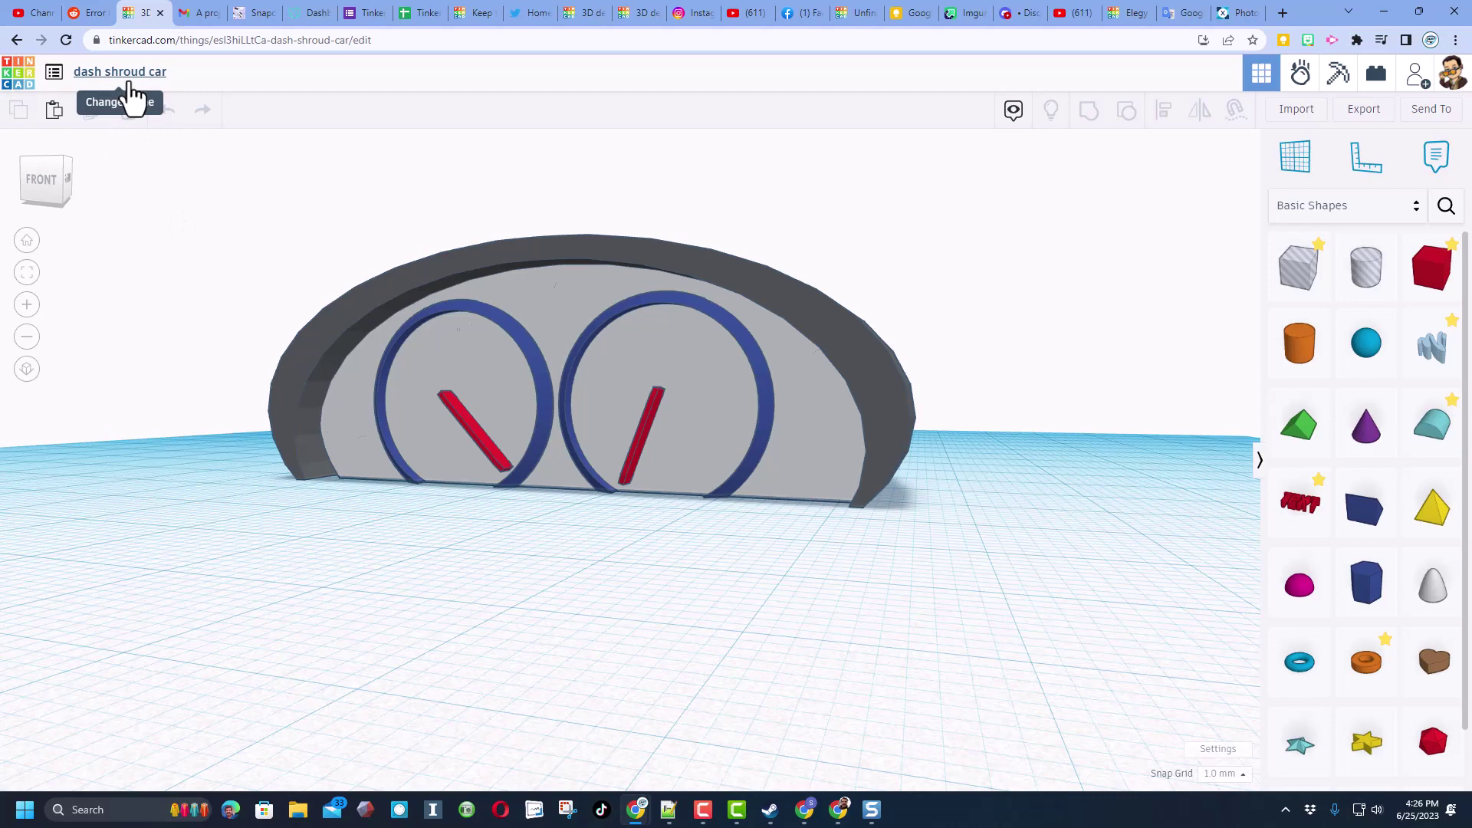
click(131, 91)
click(198, 69)
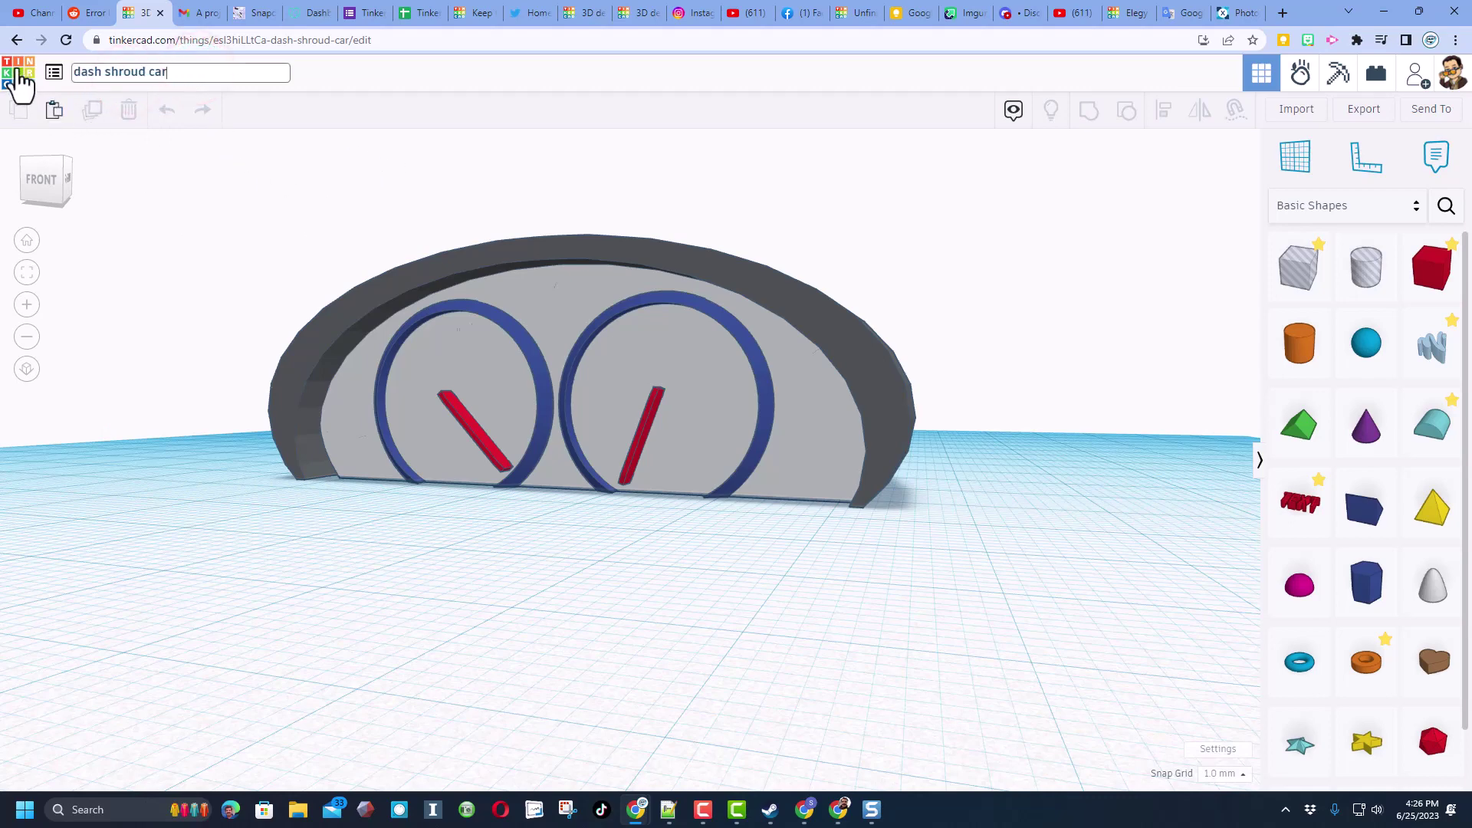
click(19, 79)
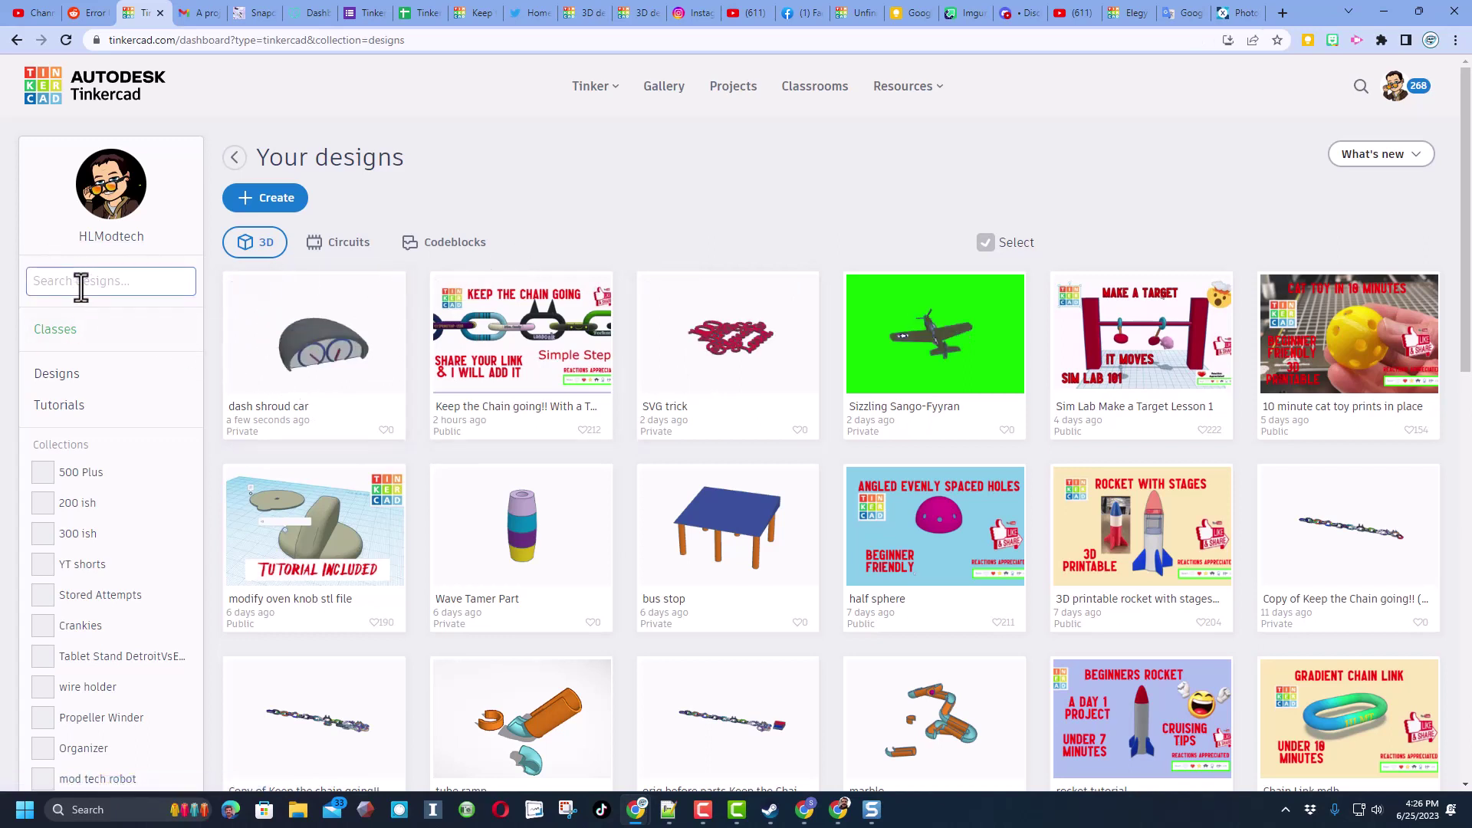
Browse the community gallery as a dense grid and view the Monster truck tutorial's details
click(663, 89)
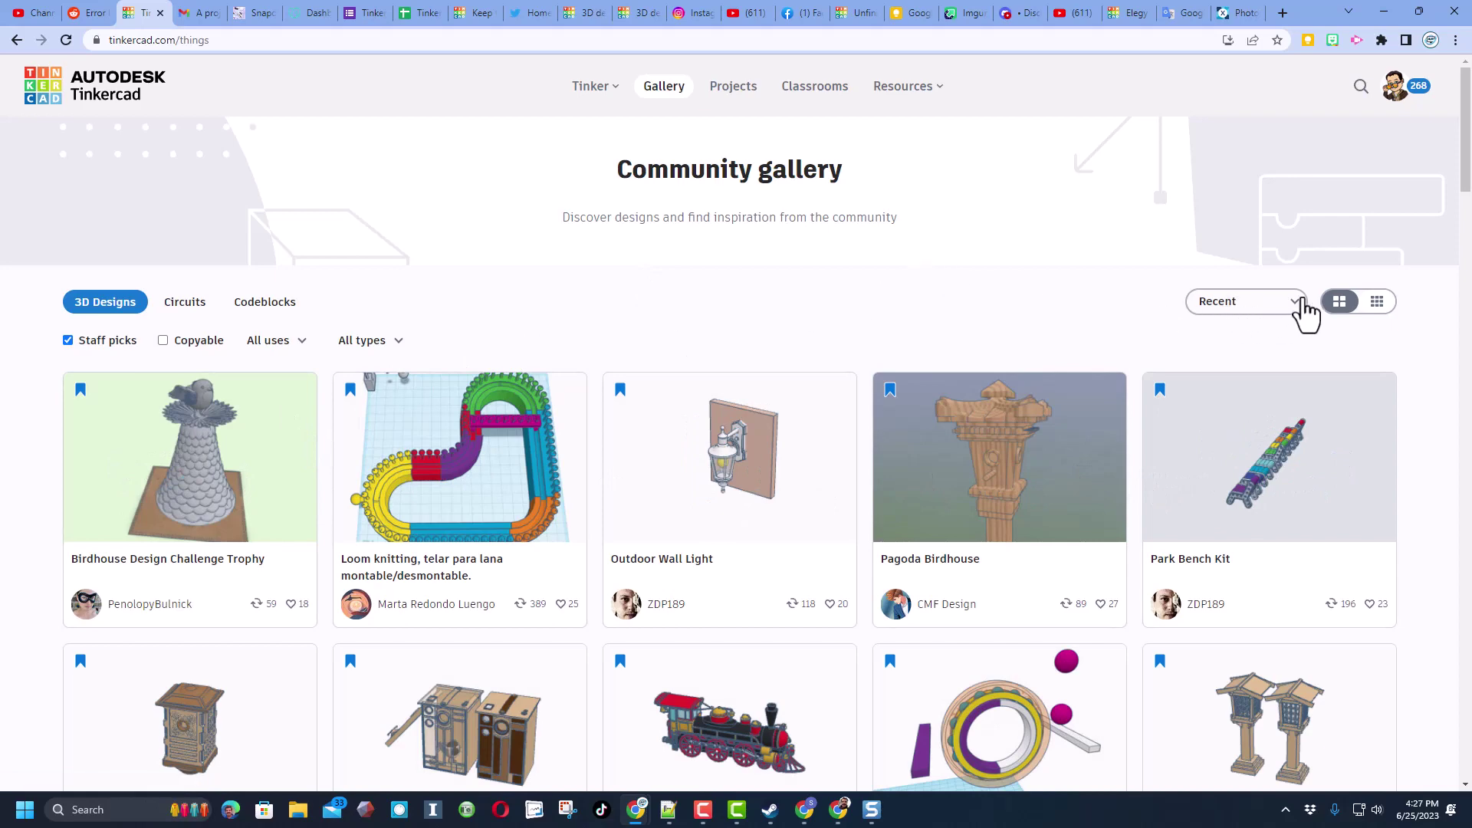
click(1375, 302)
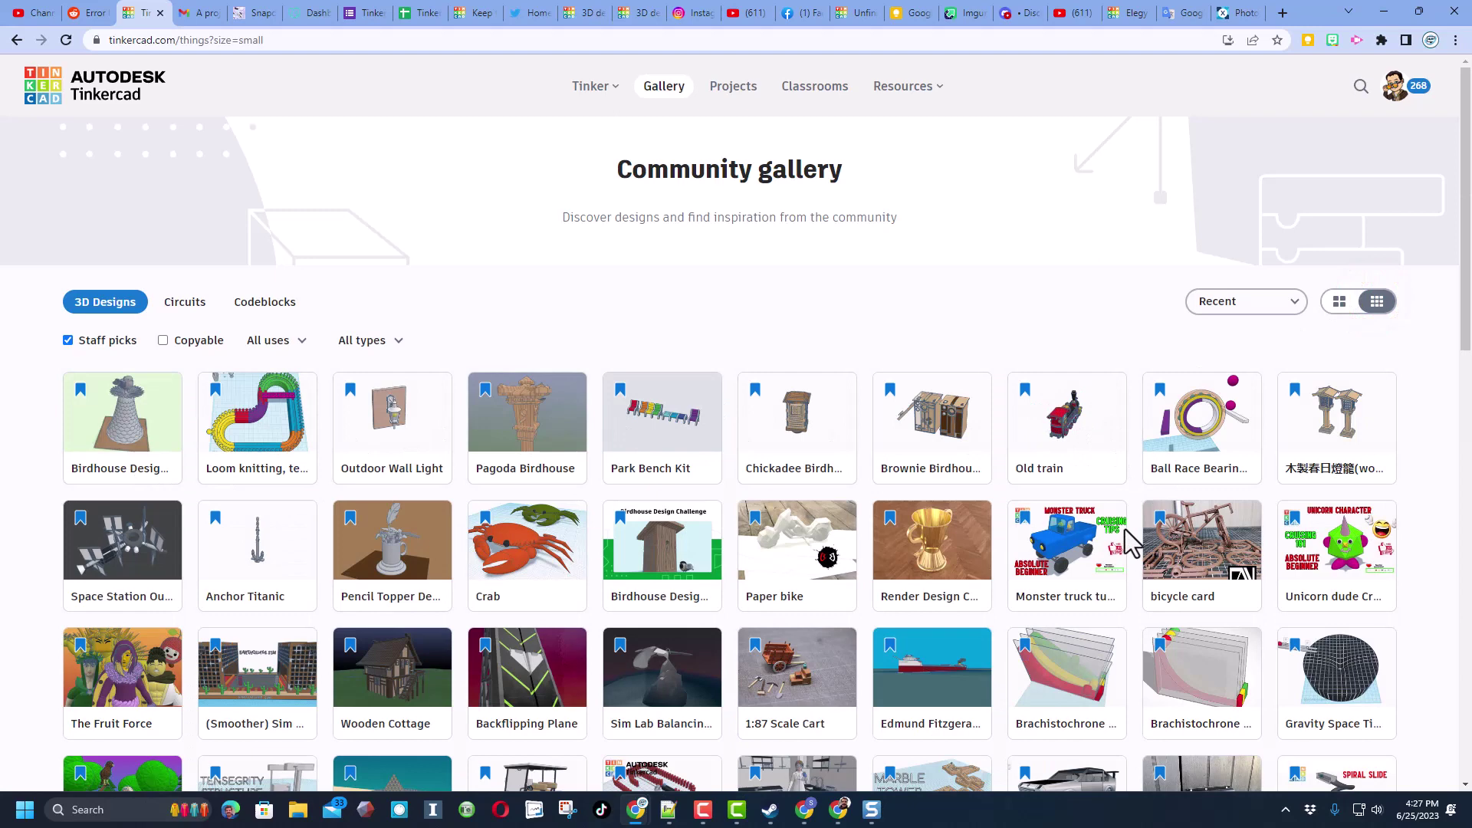
click(1062, 567)
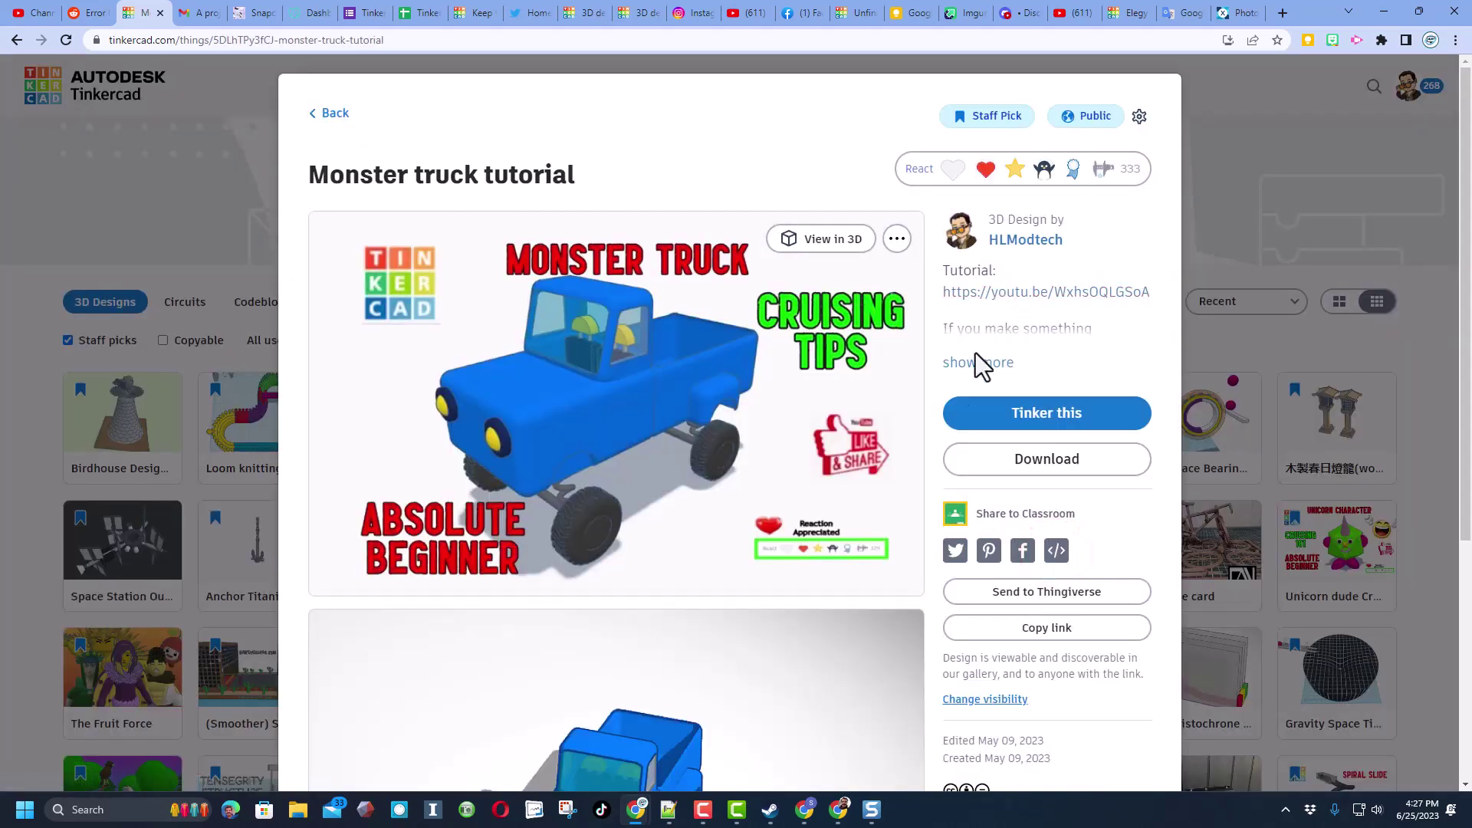
click(968, 364)
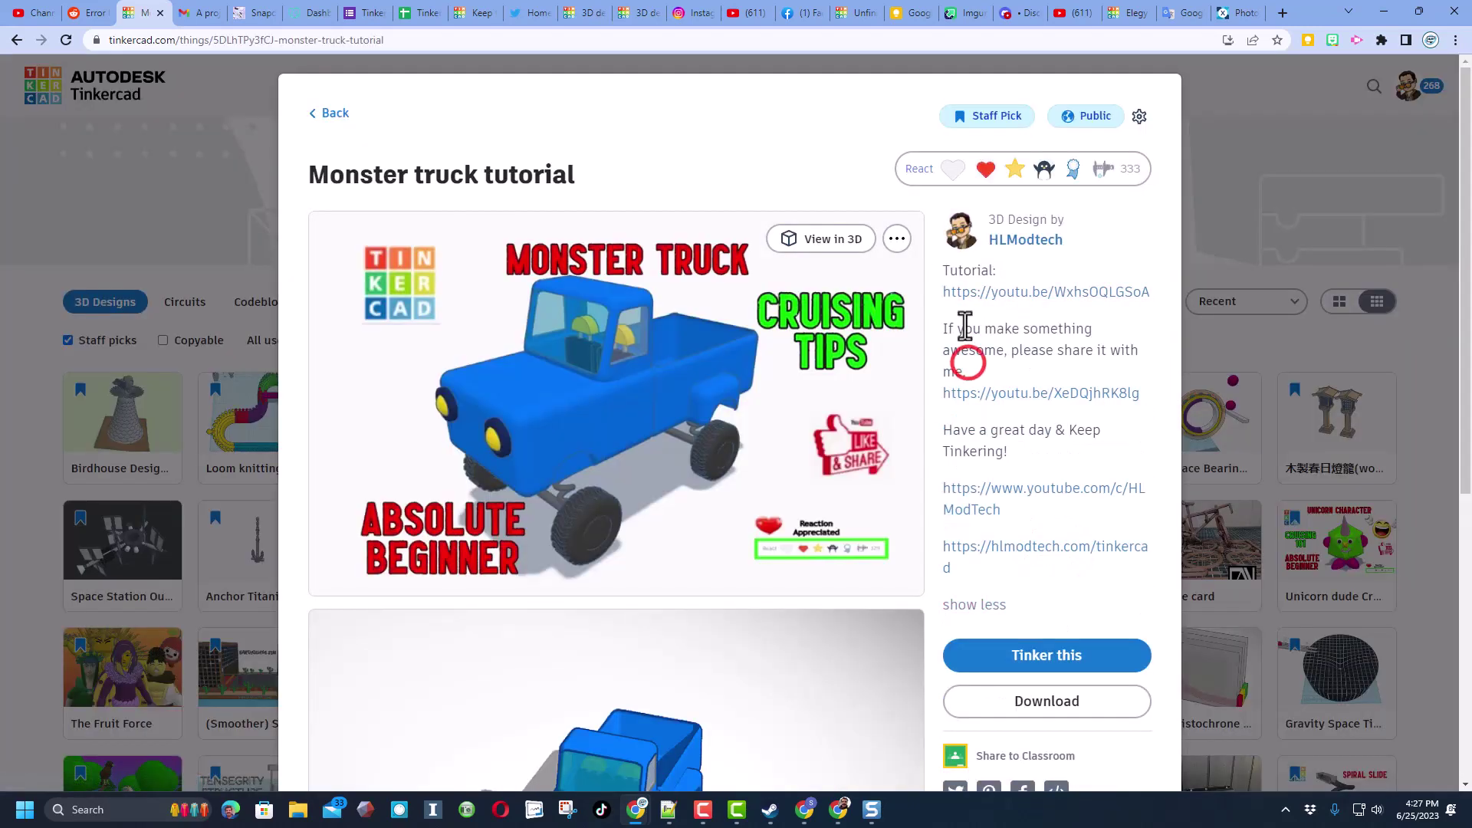
click(918, 175)
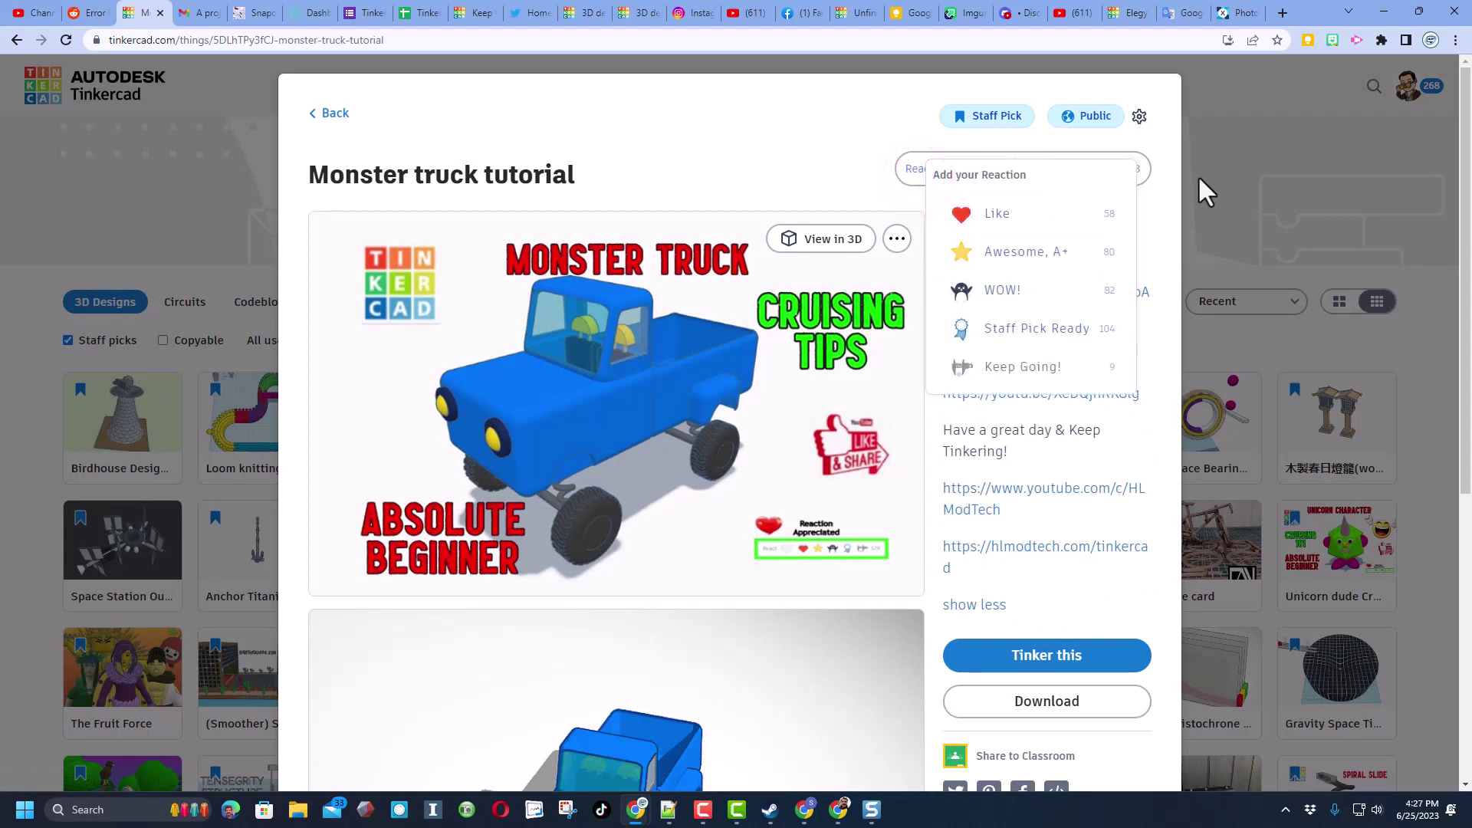
click(1225, 151)
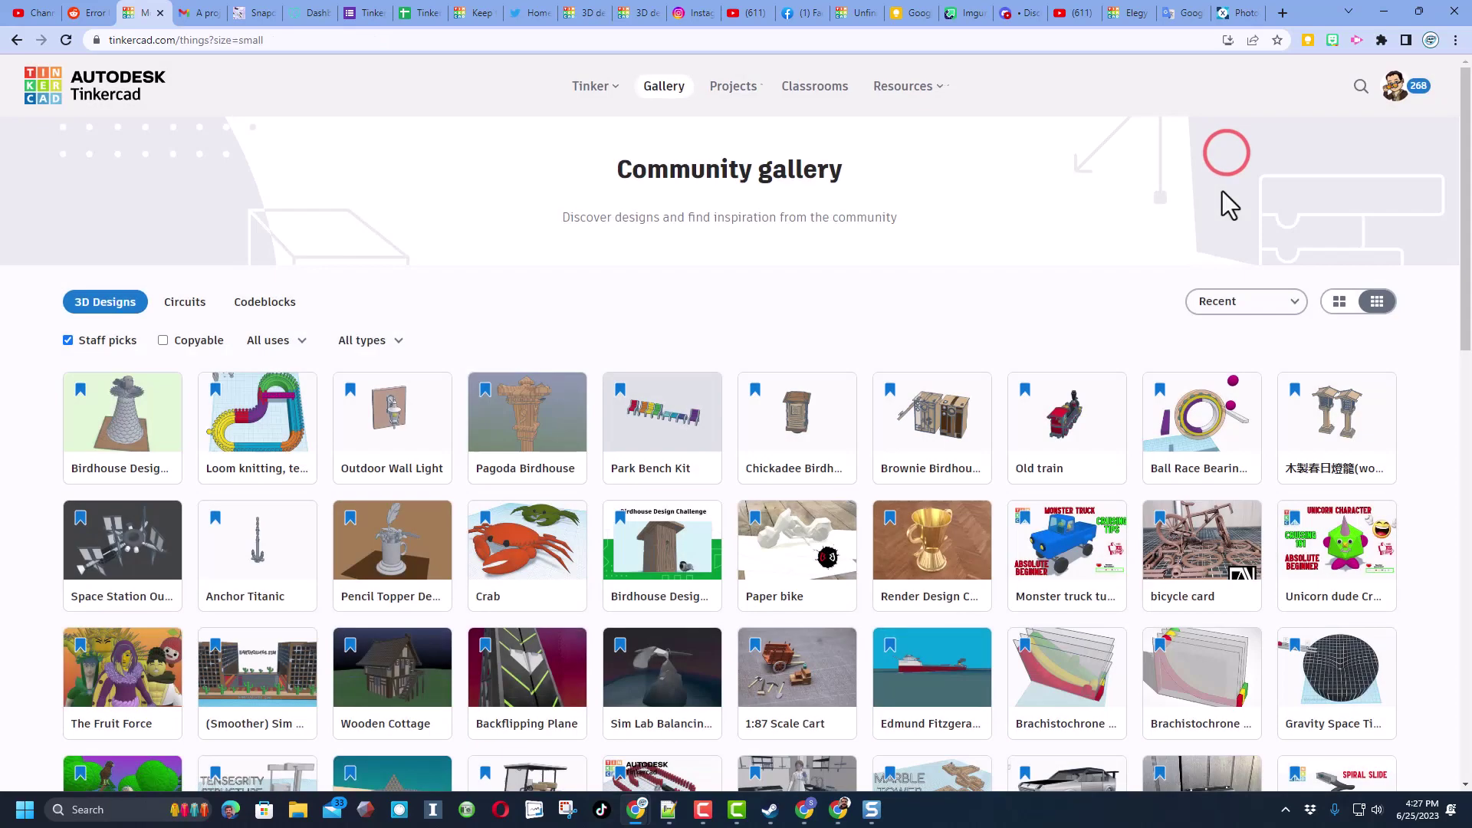
Include non-staff-pick designs and show the gallery as large cards
click(71, 340)
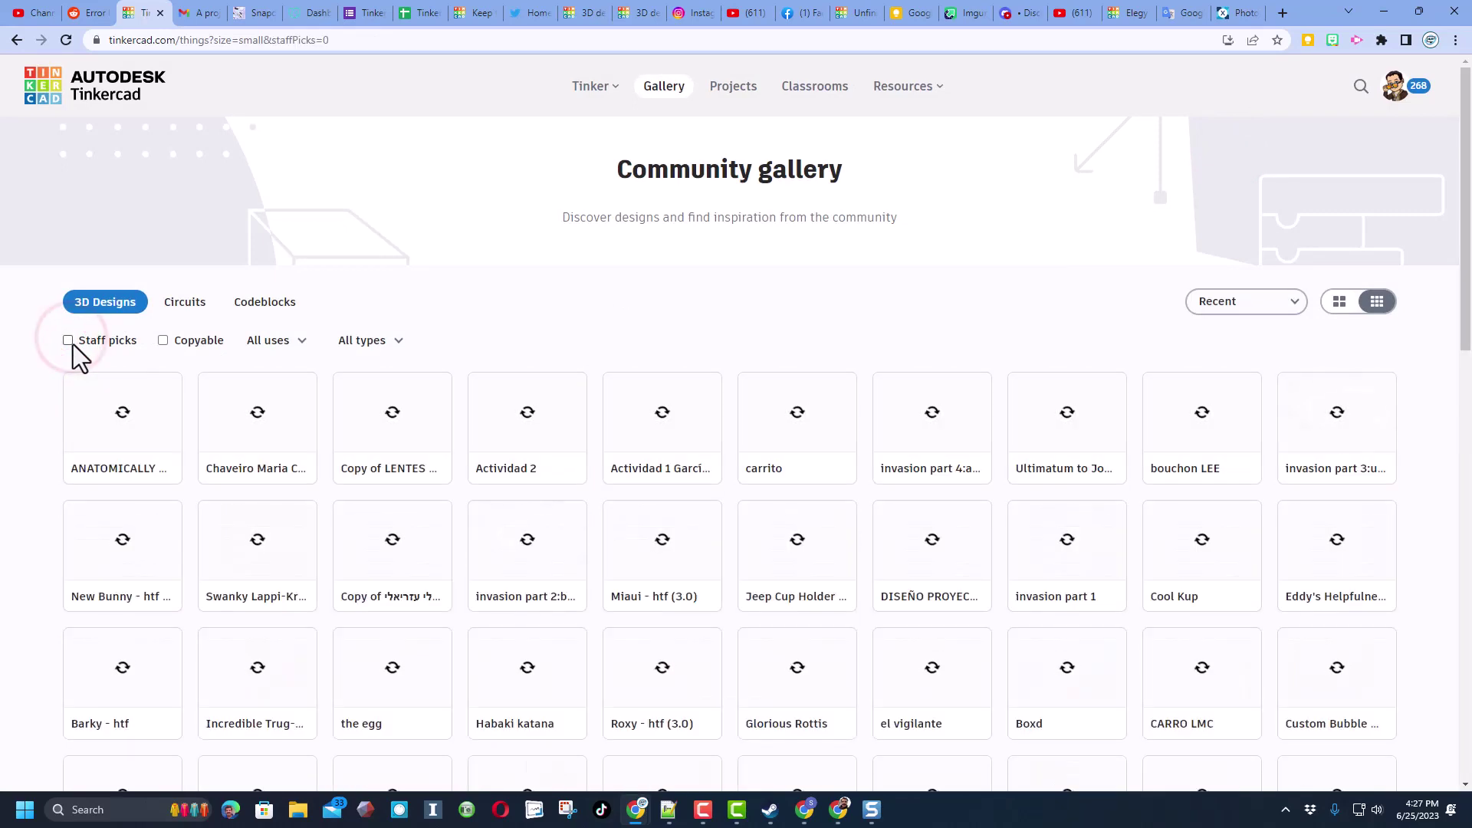
scroll(494, 433, down, 1)
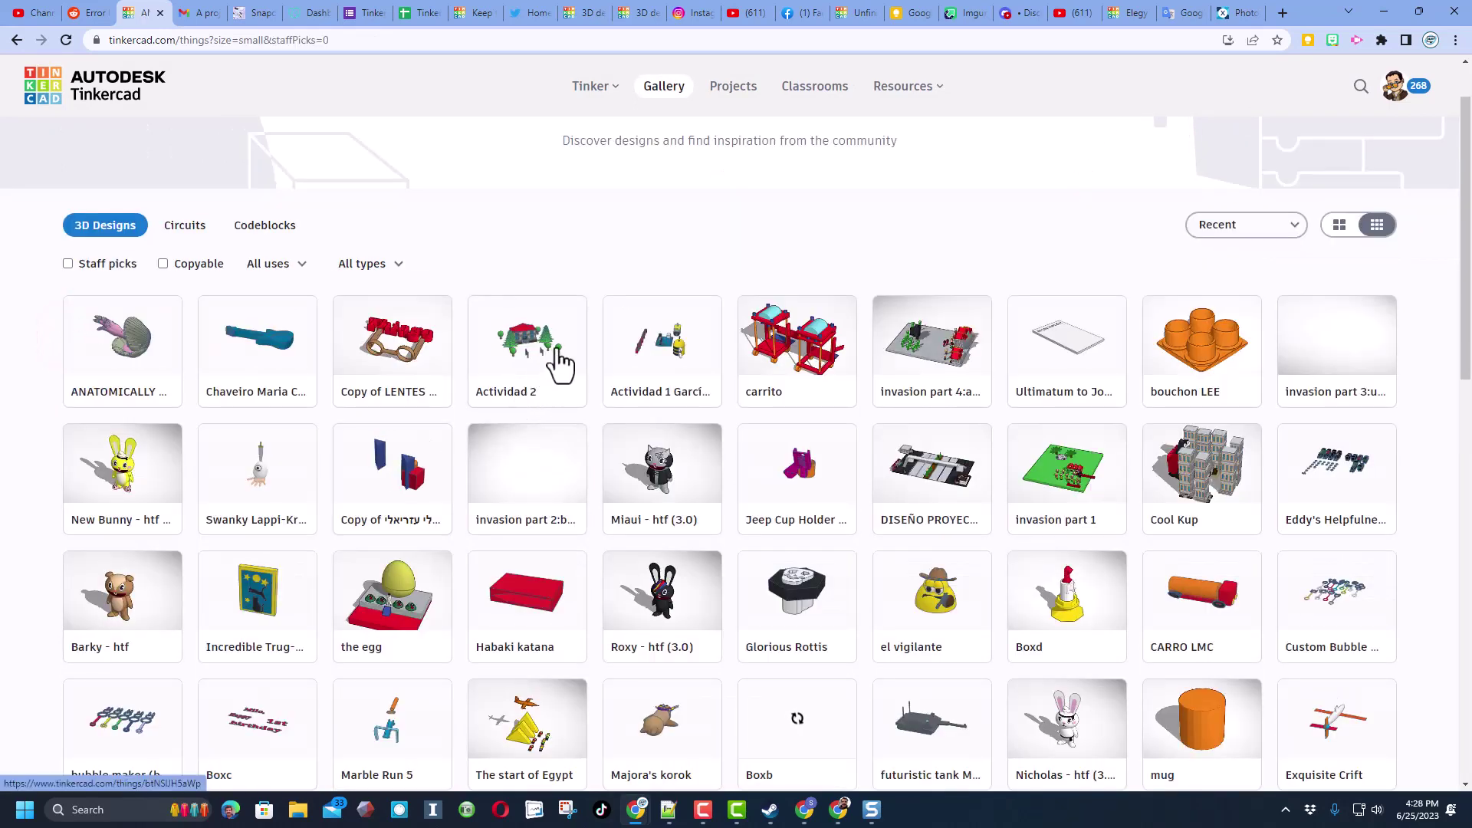
click(1339, 225)
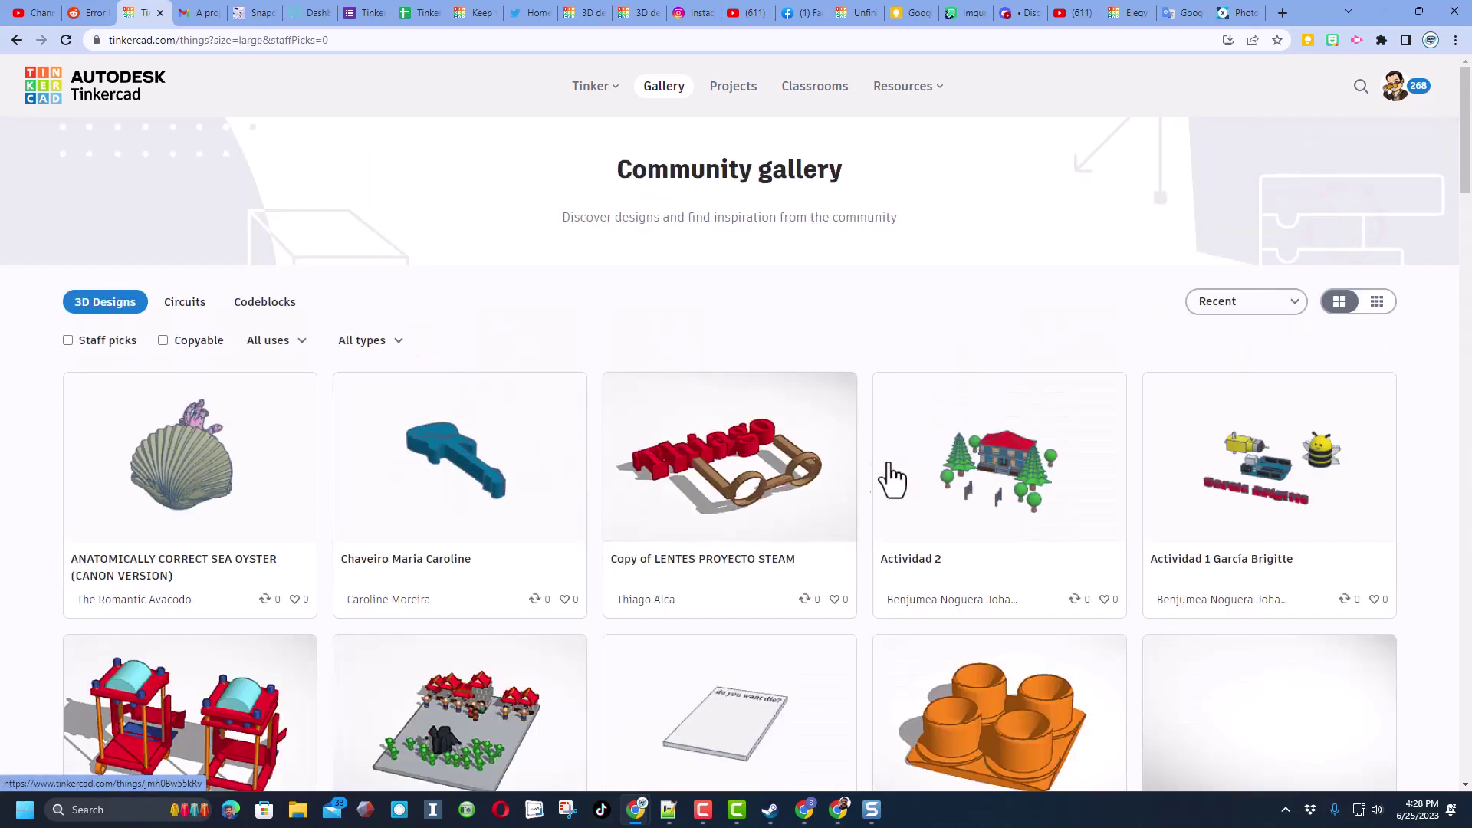
Open the Actividad 2 design and give it a Like reaction
click(996, 452)
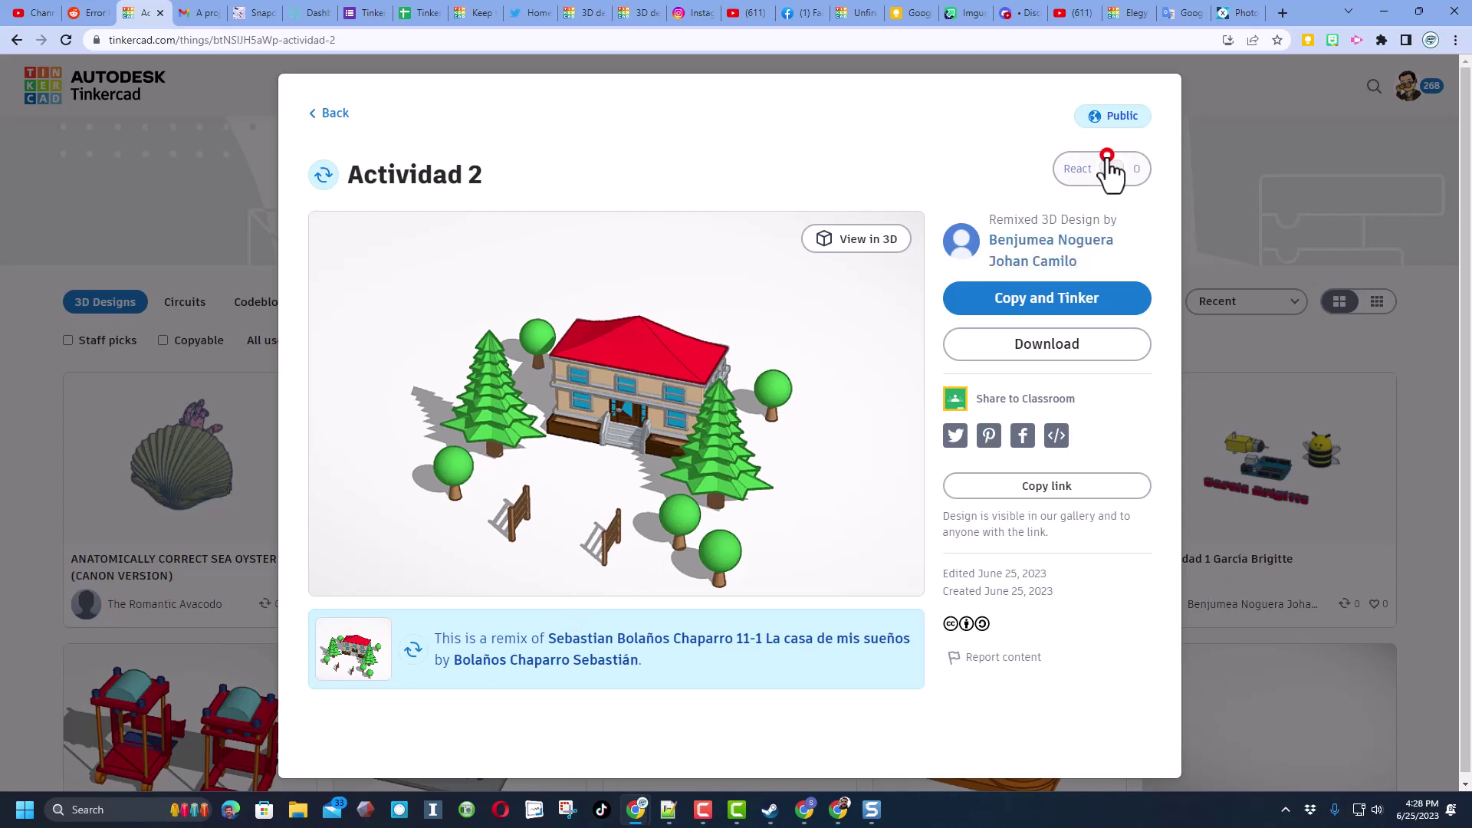
click(1109, 171)
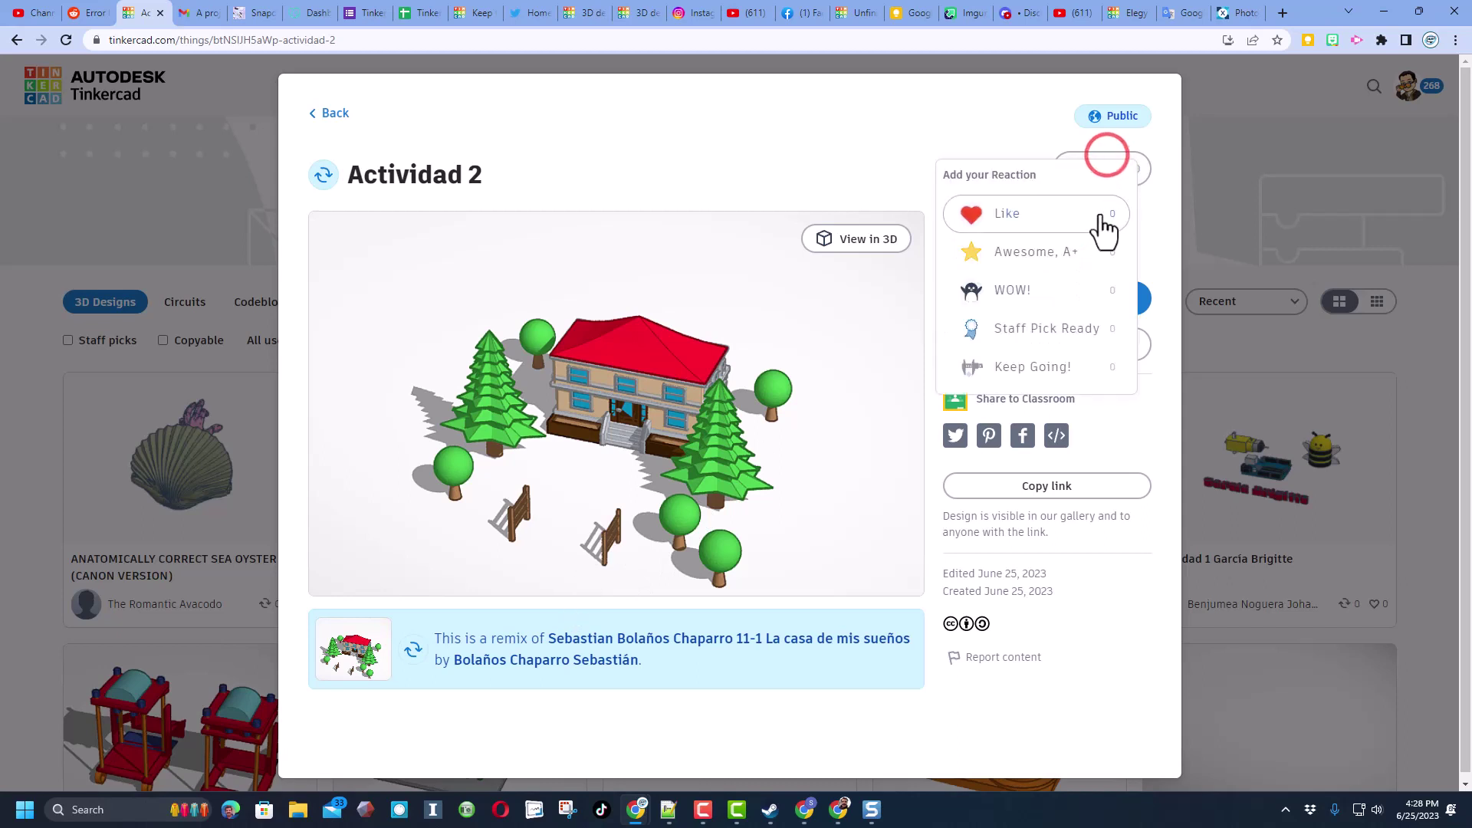
click(1104, 215)
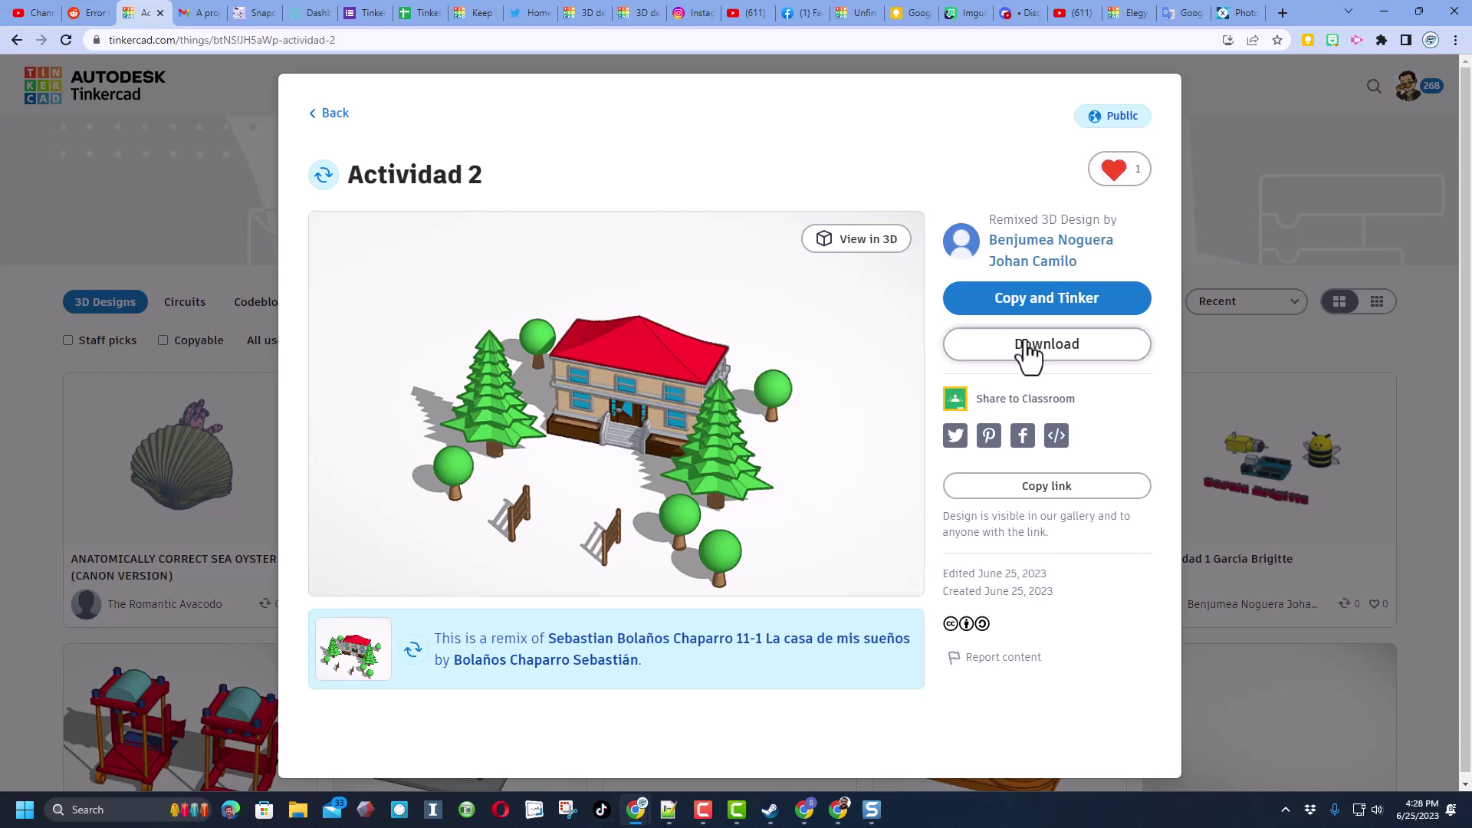
Open Miaui - htf (3.0) from the gallery and give it an Awesome, A+ reaction
click(1208, 354)
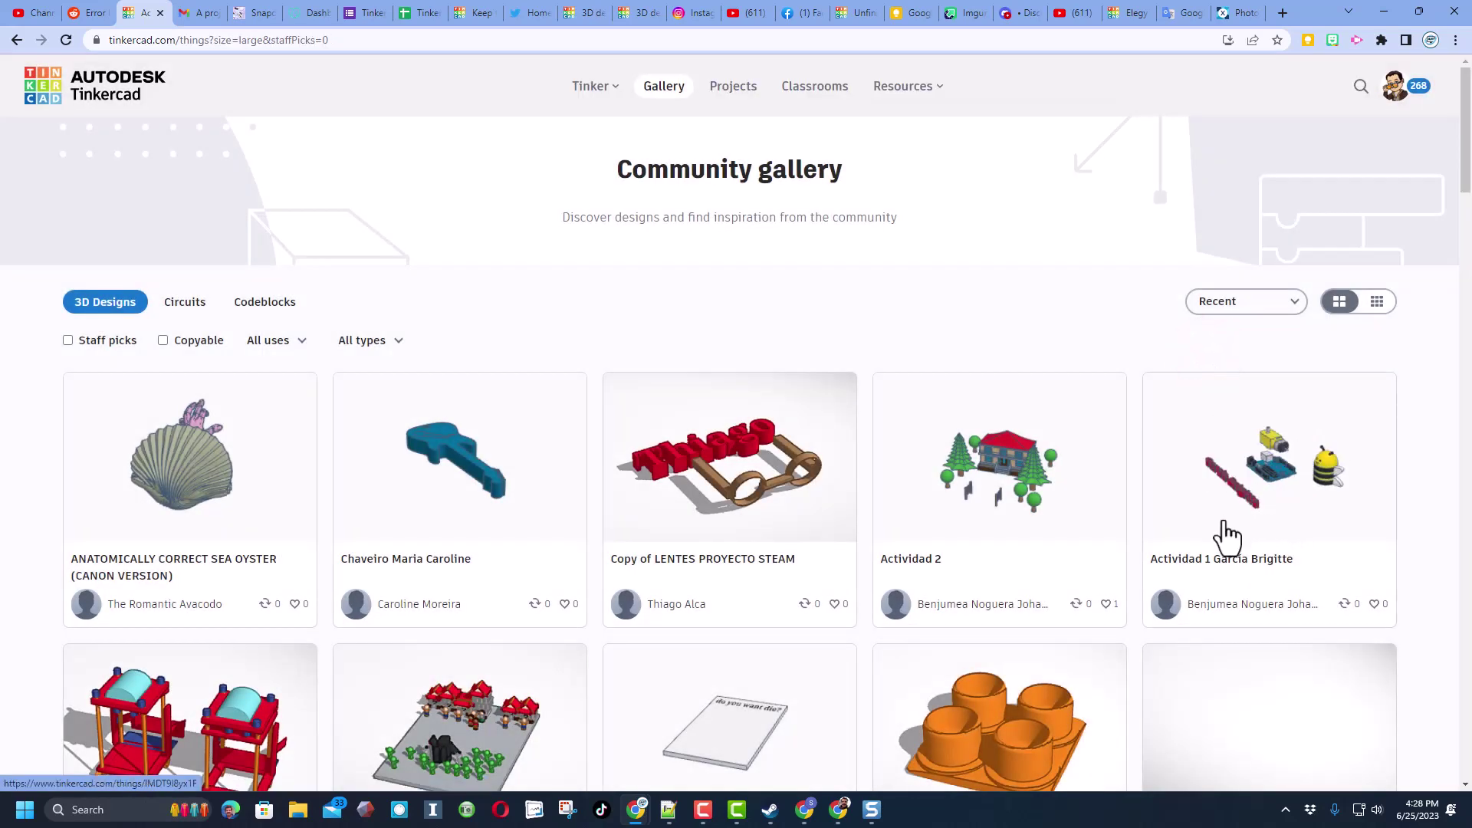
scroll(1236, 513, down, 5)
scroll(1227, 475, down, 1)
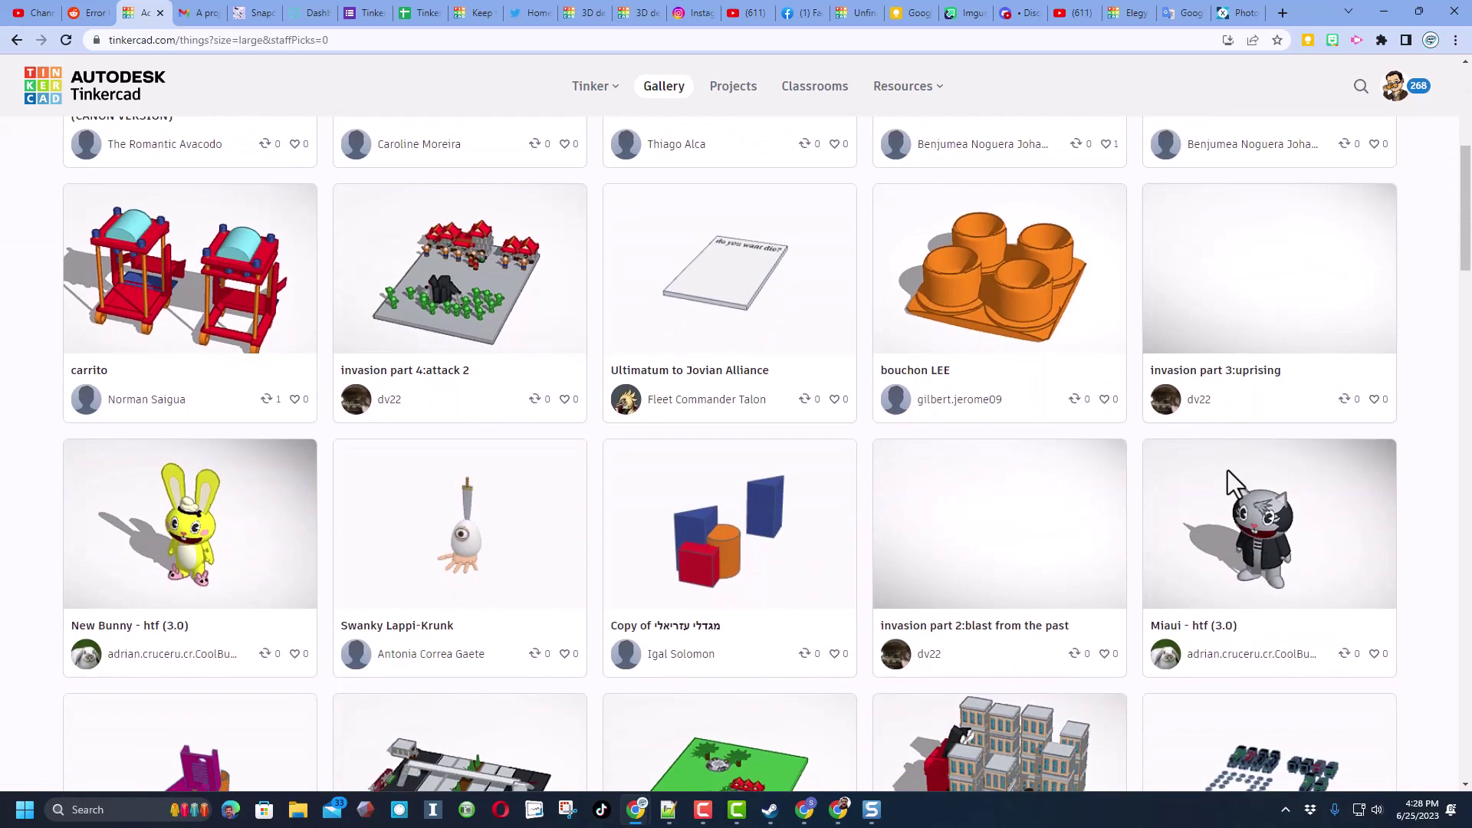
click(1234, 560)
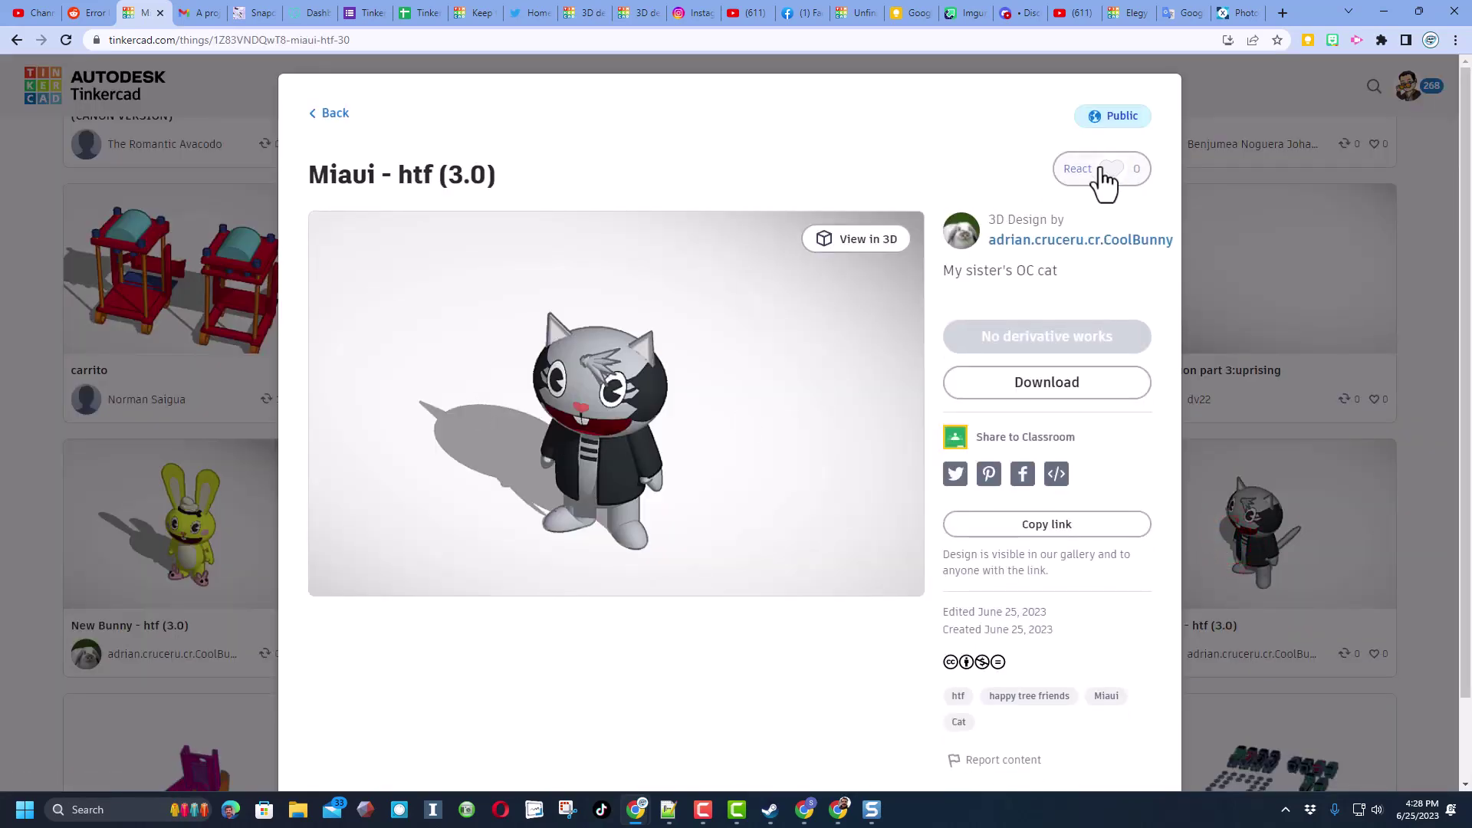
click(1104, 172)
click(1073, 247)
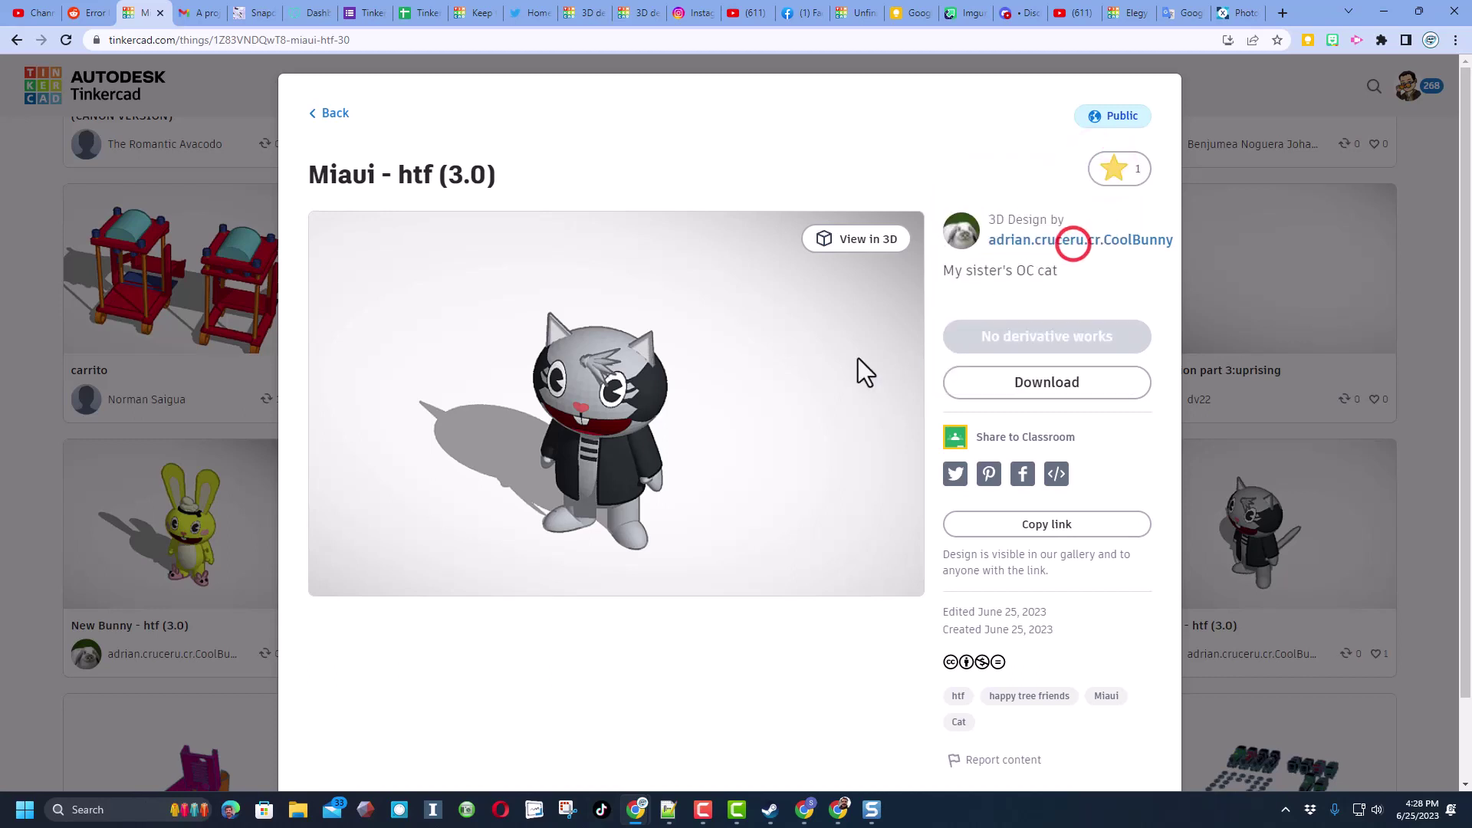
Inspect the cat model in the 3D viewer from the front-right, then close the design
click(847, 240)
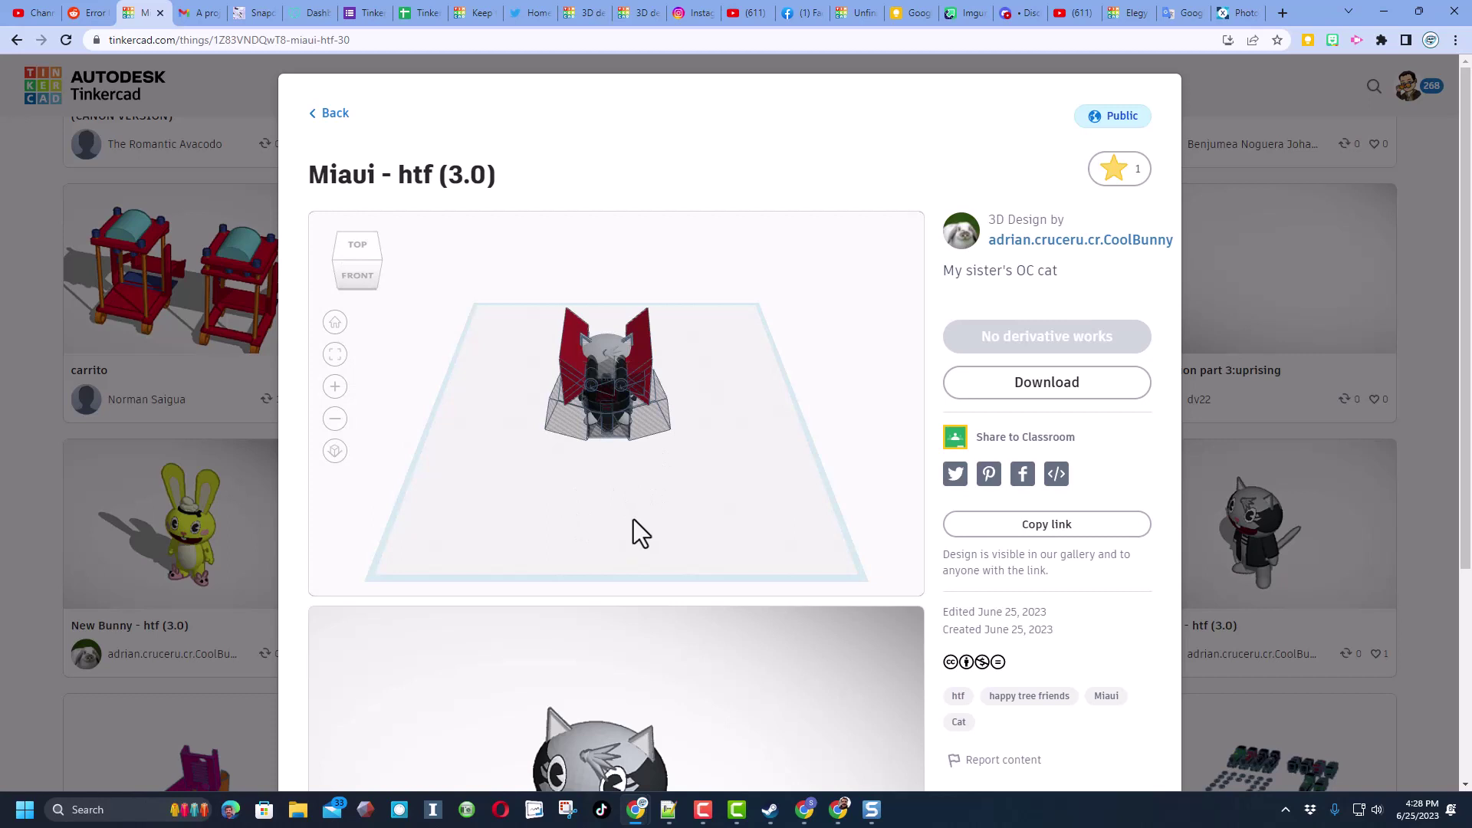
click(687, 518)
drag(567, 471, 654, 532)
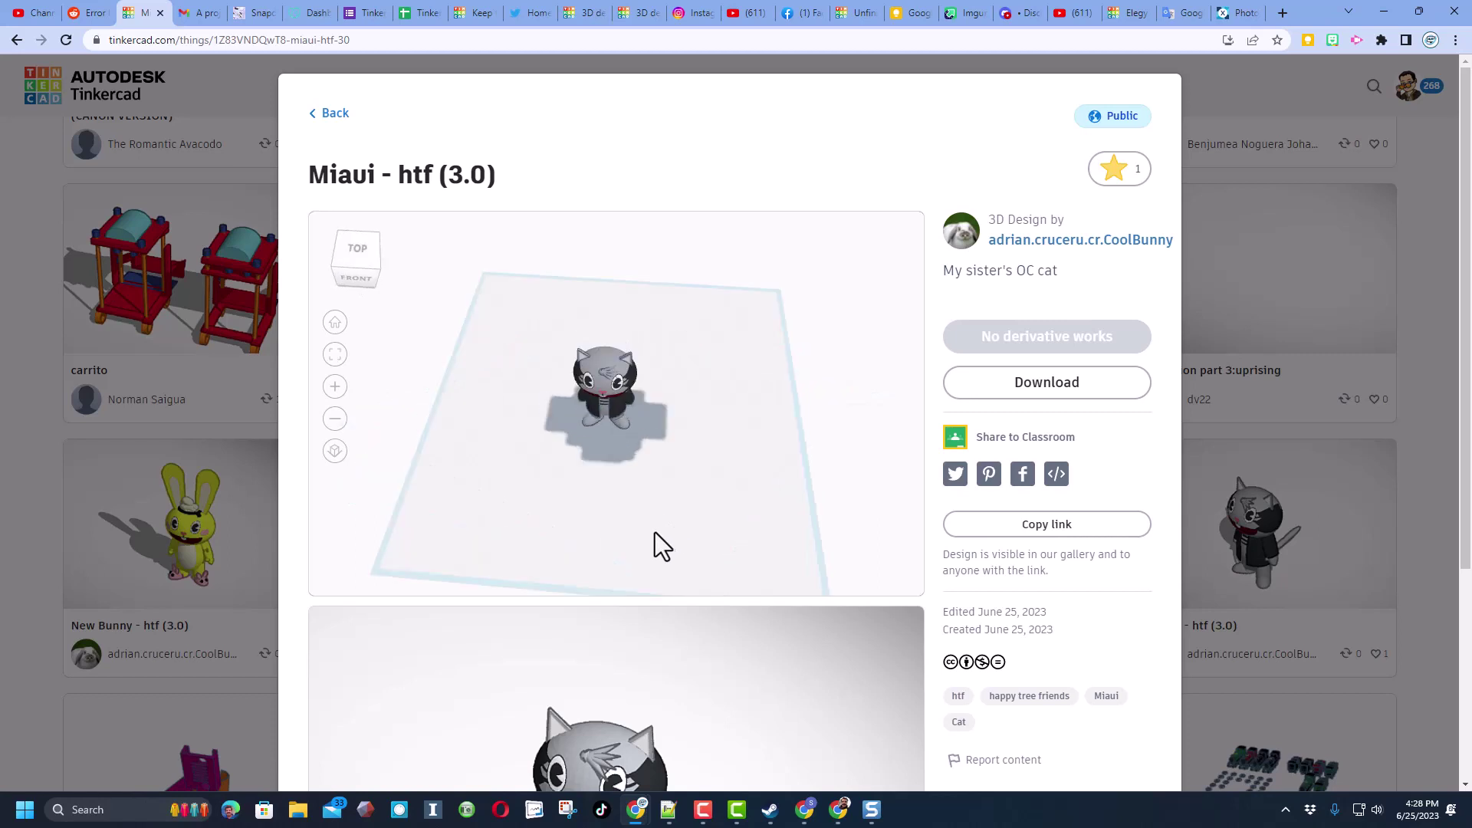
click(335, 387)
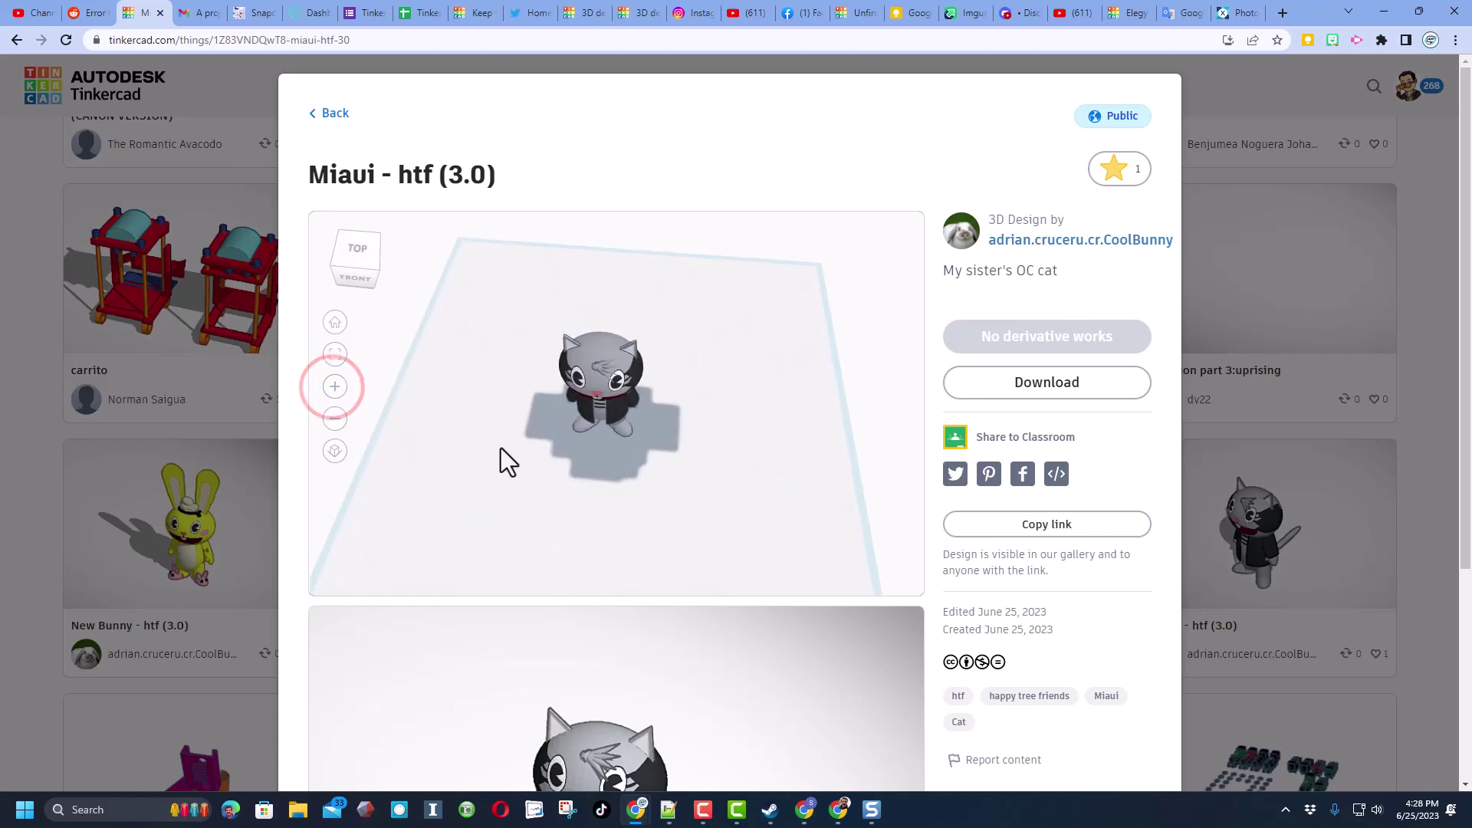
scroll(500, 448, up, 2)
drag(501, 424, 430, 400)
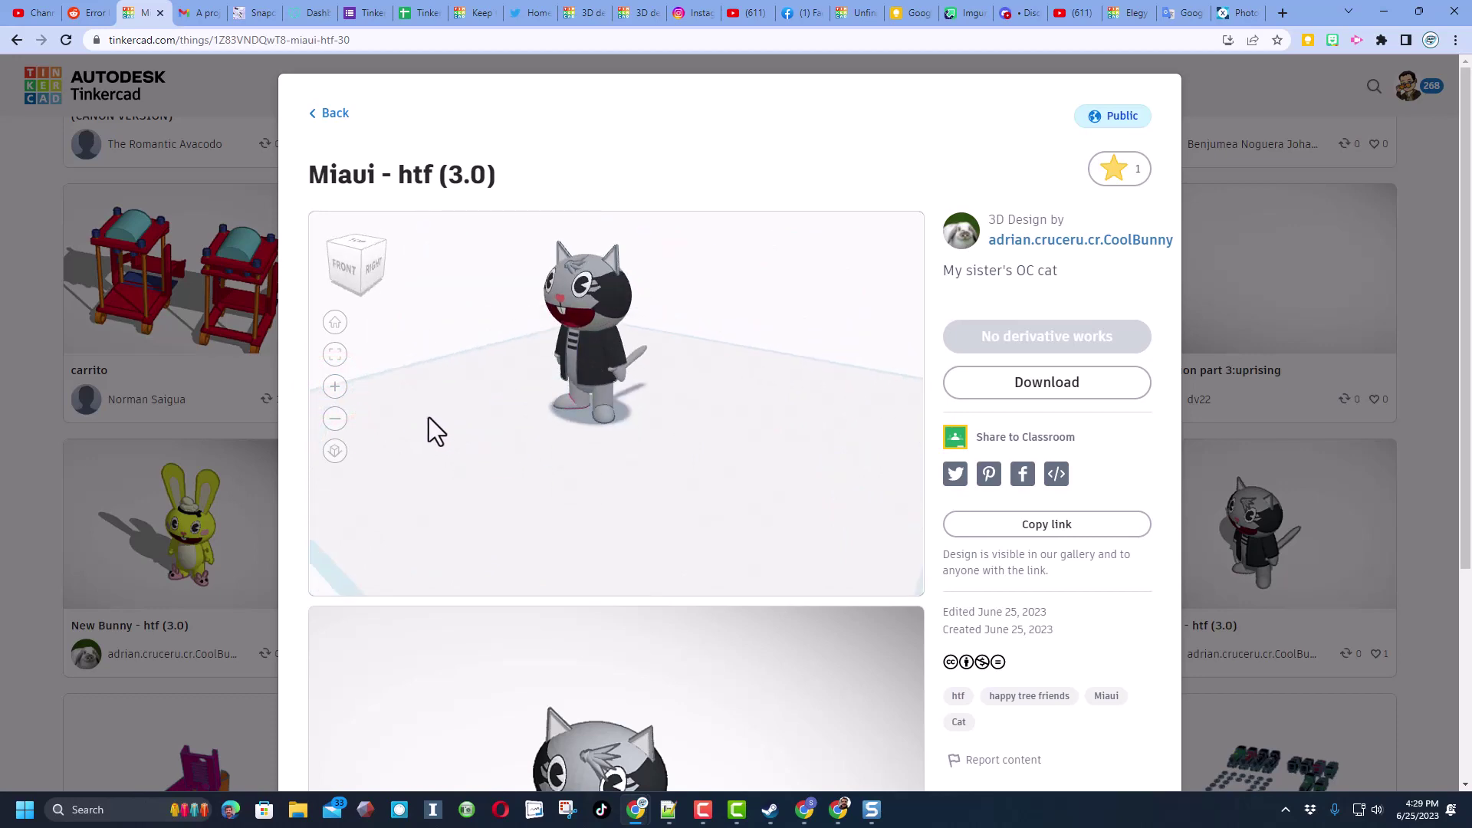
key(Escape)
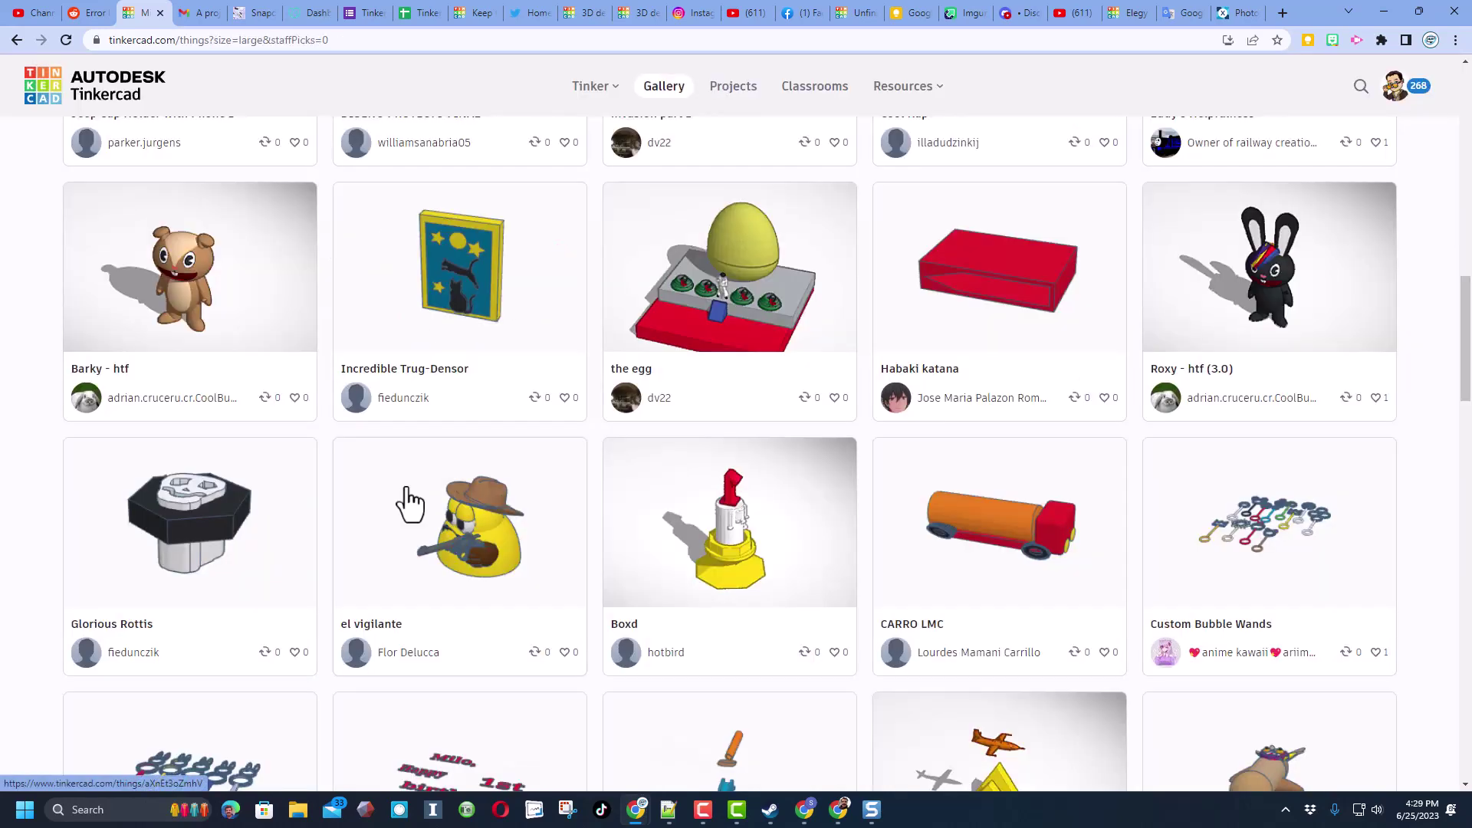
Open the el vigilante design and react to it with WOW!
click(469, 558)
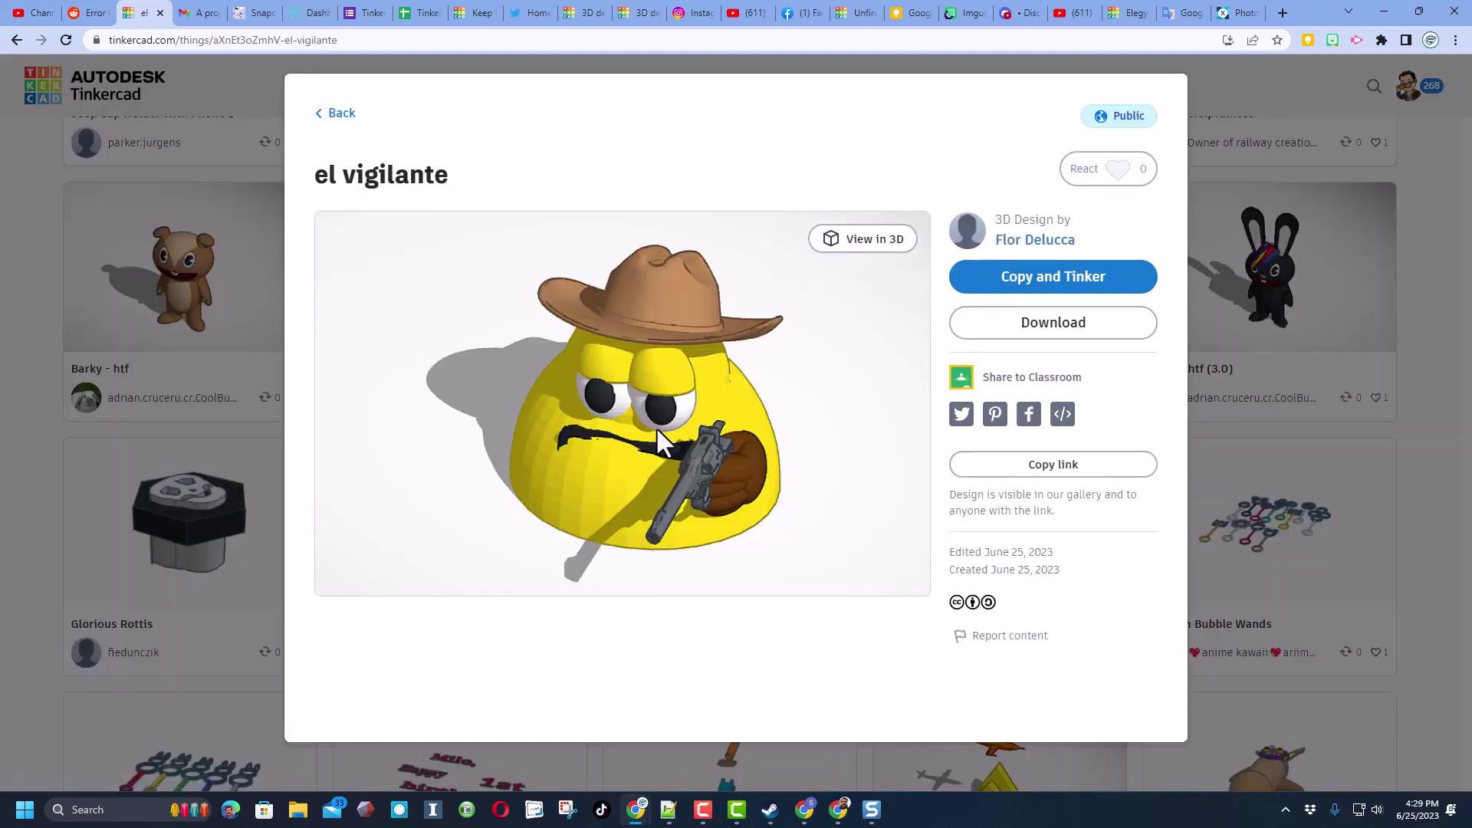
click(1093, 170)
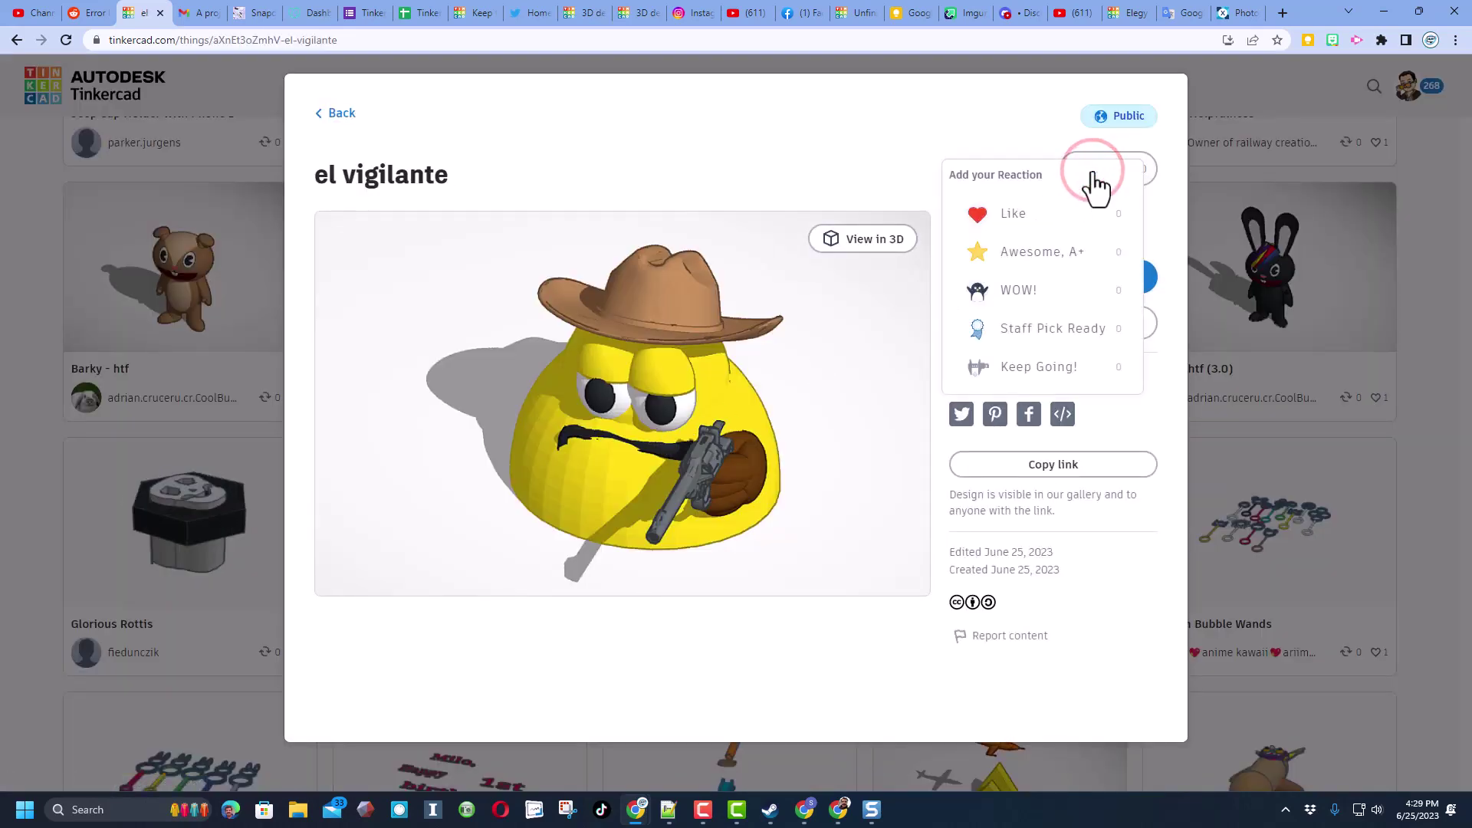
click(1046, 295)
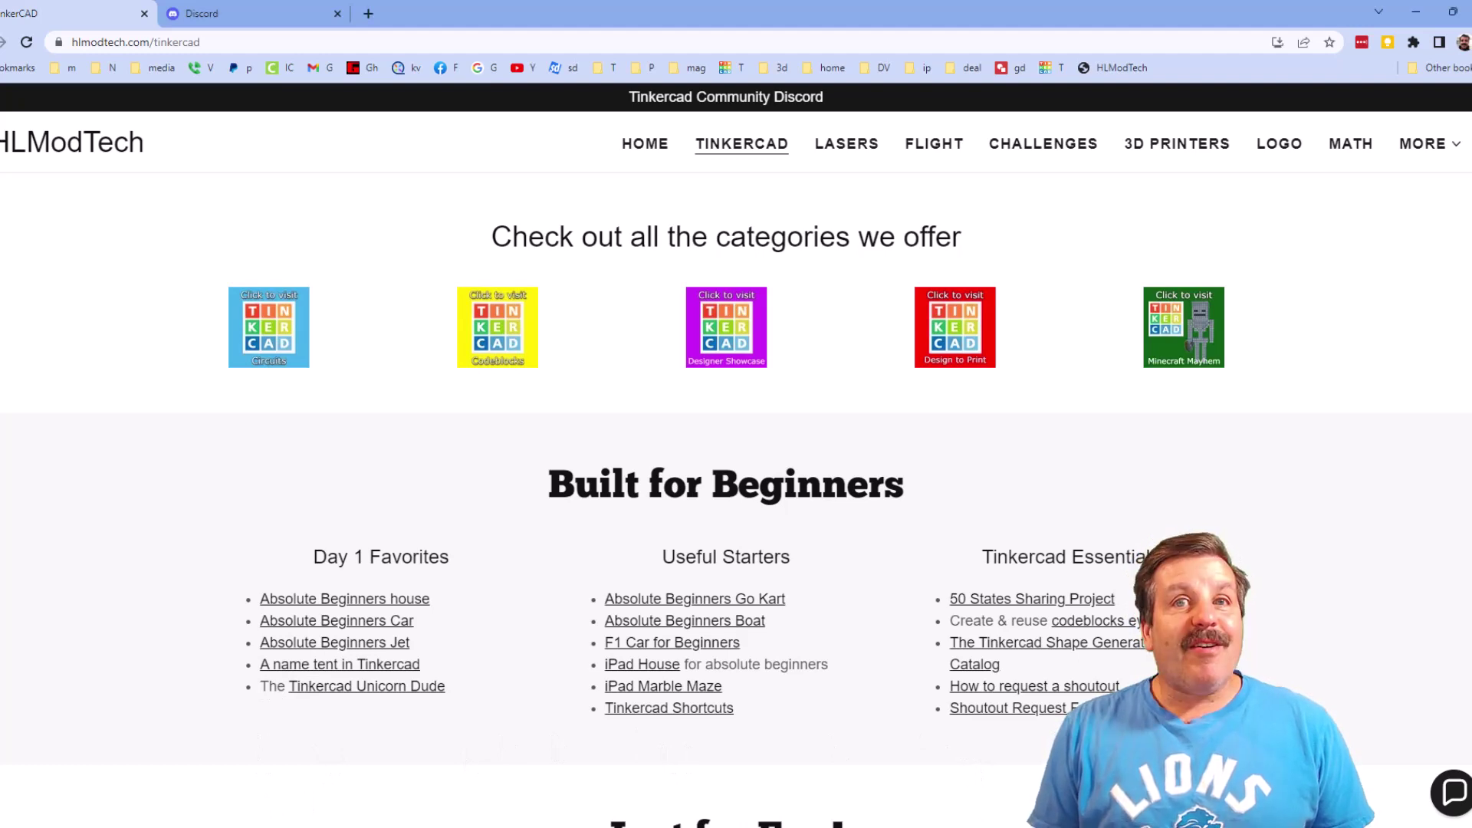
click(1457, 798)
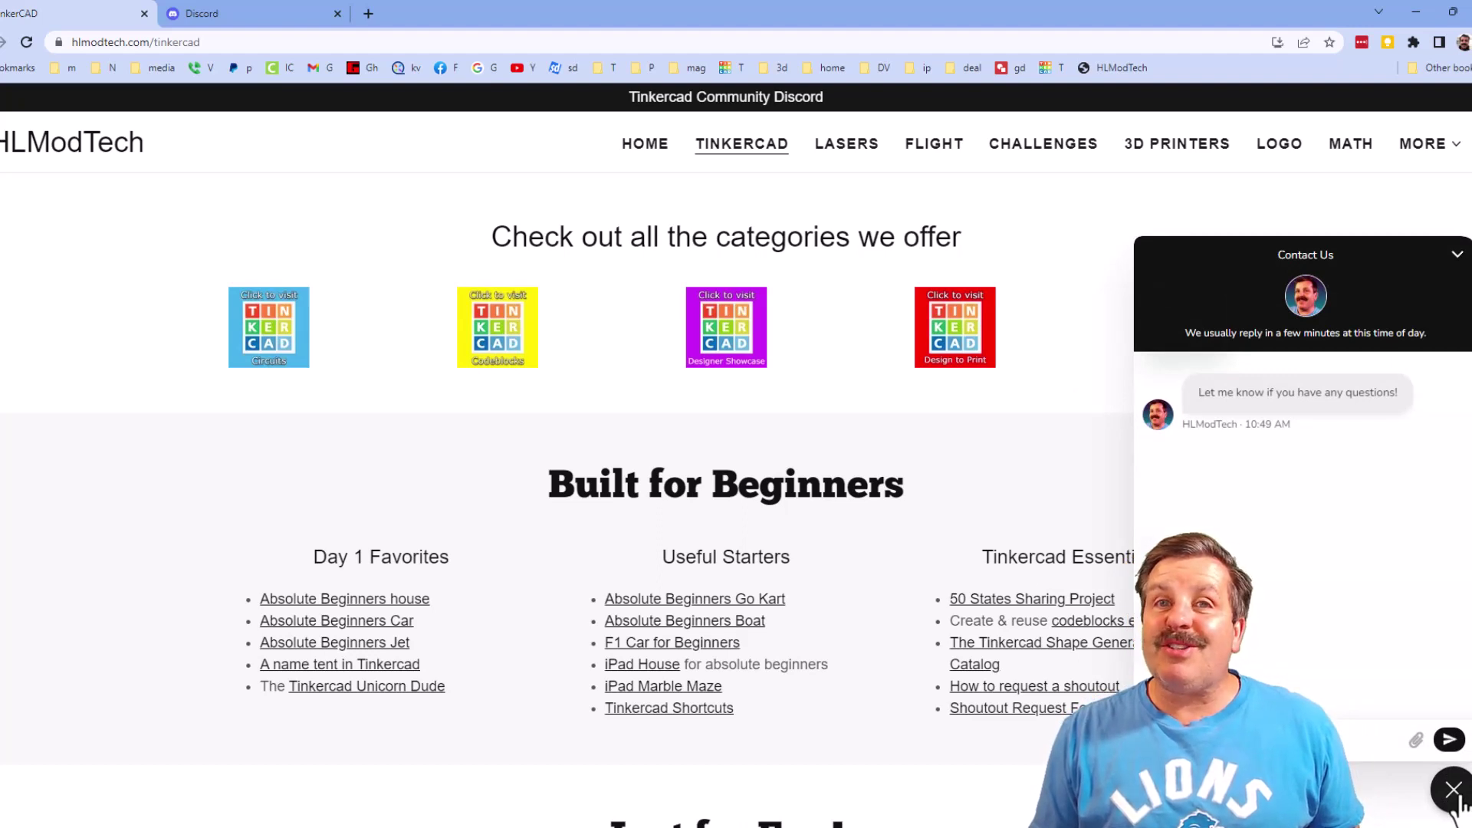
click(1456, 797)
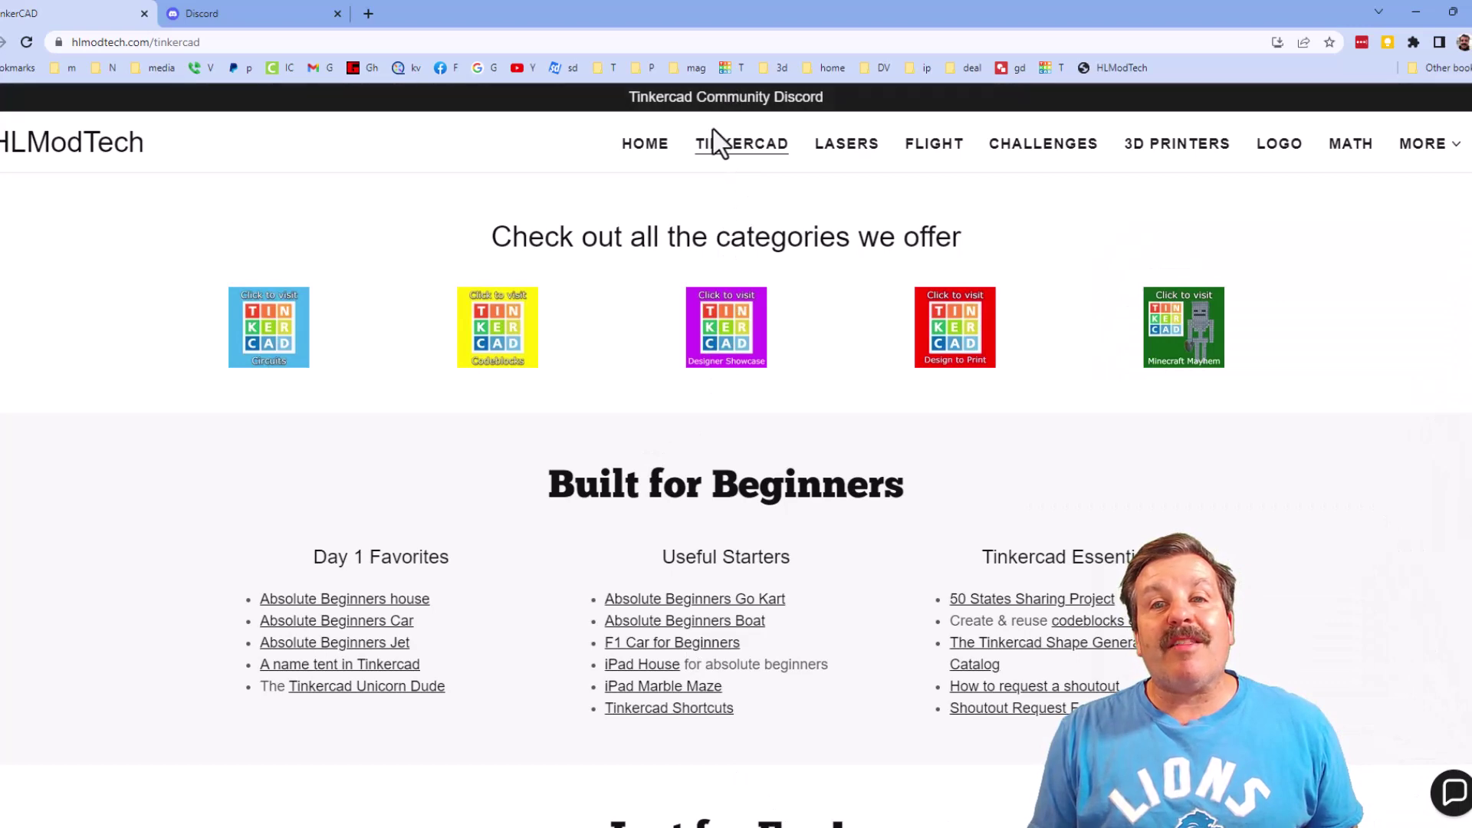
Open the Tinkercad Community Discord invite from the HLModTech page banner
click(726, 108)
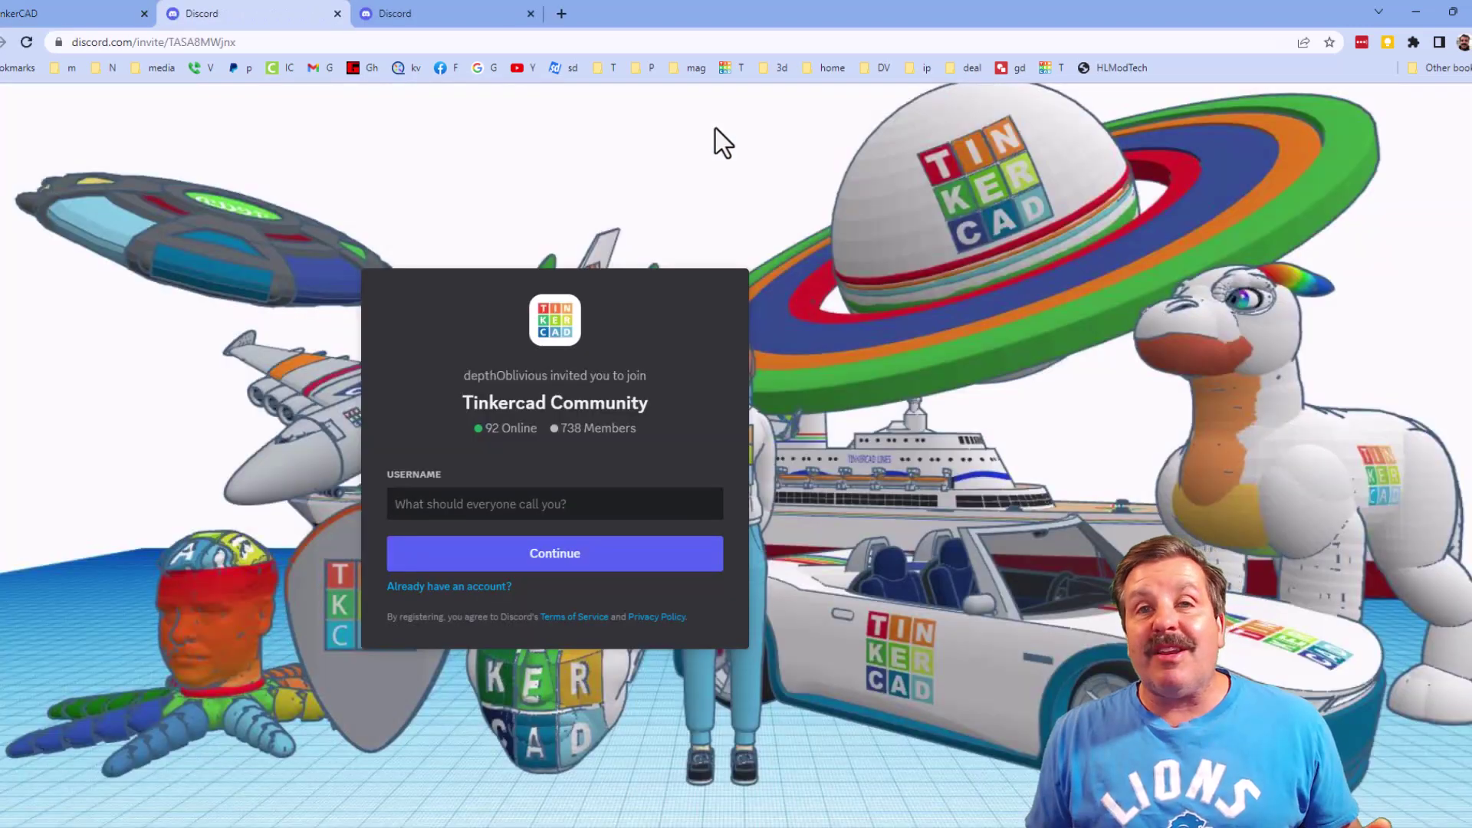